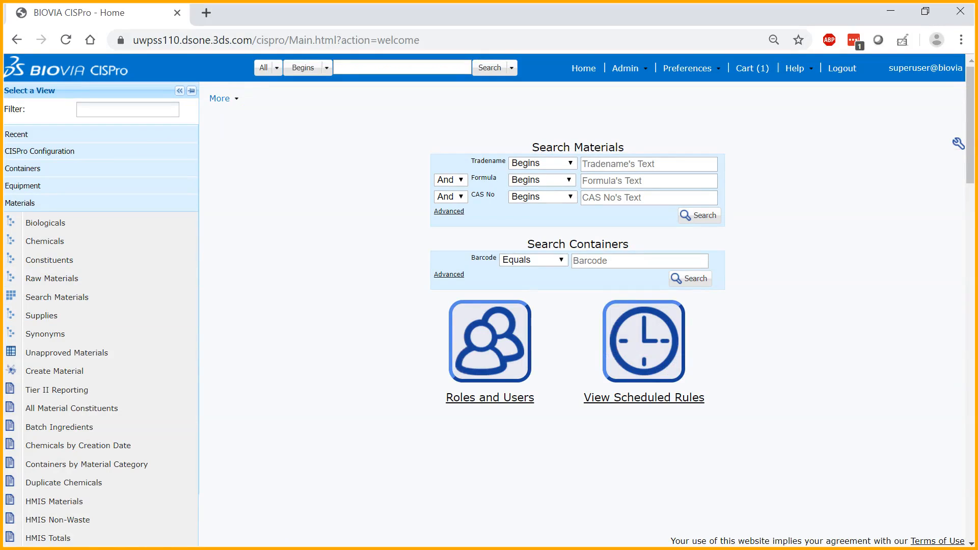
Start a new Chemical material and give it the tradename "Perchloric Acid 5% in Acetic Acid"
{"action": "left_click", "coordinate": [45, 241]}
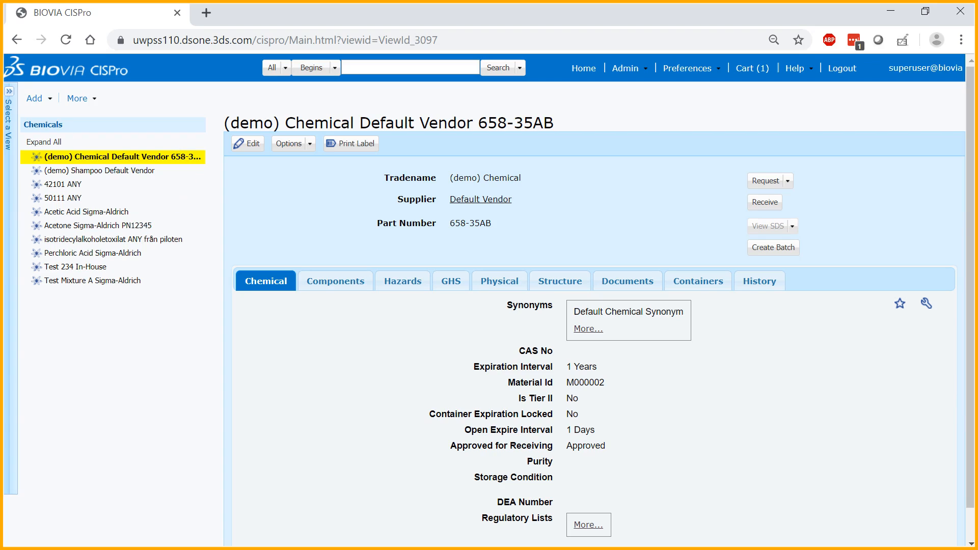
{"action": "left_click", "coordinate": [34, 98]}
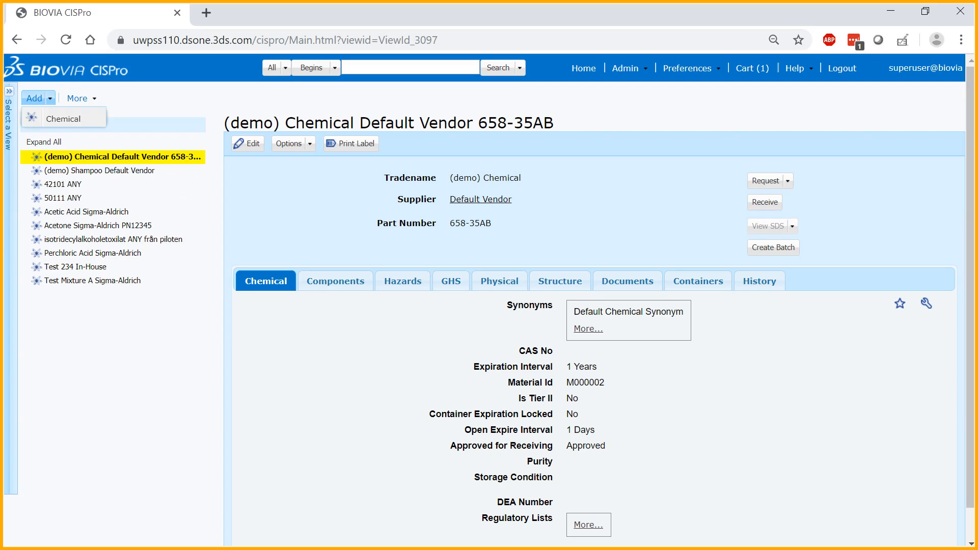
{"action": "left_click", "coordinate": [63, 118]}
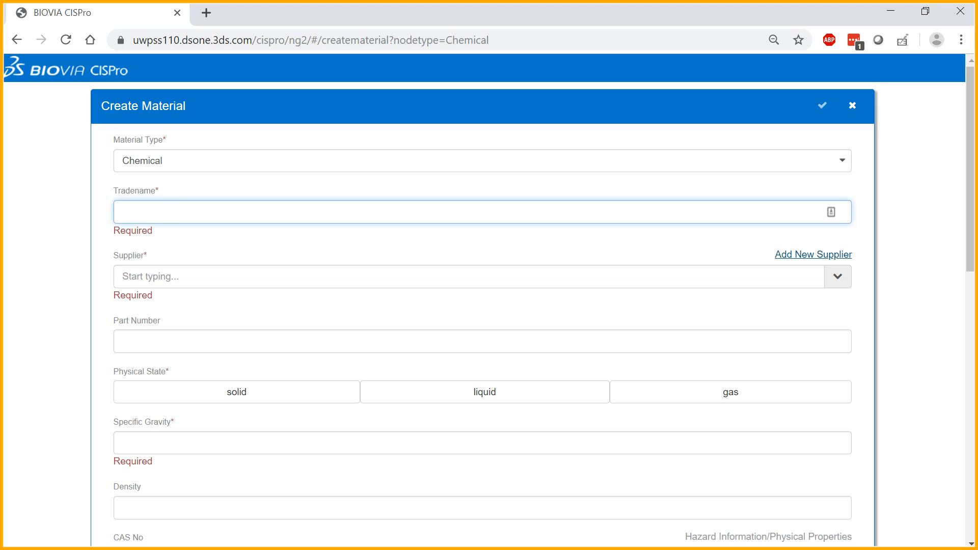
{"action": "type", "text": "P"}
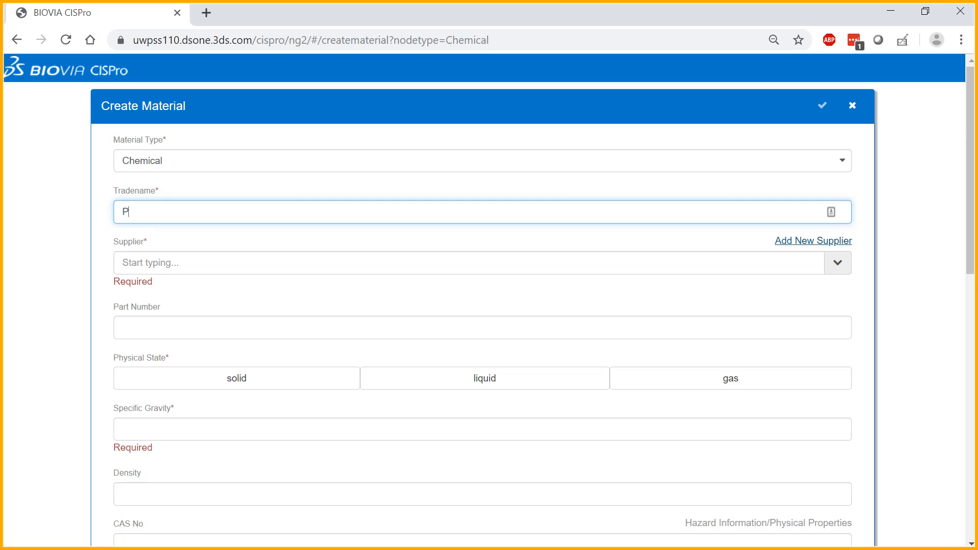
{"action": "type", "text": "erchloric Acid 5% in Acetic Acid"}
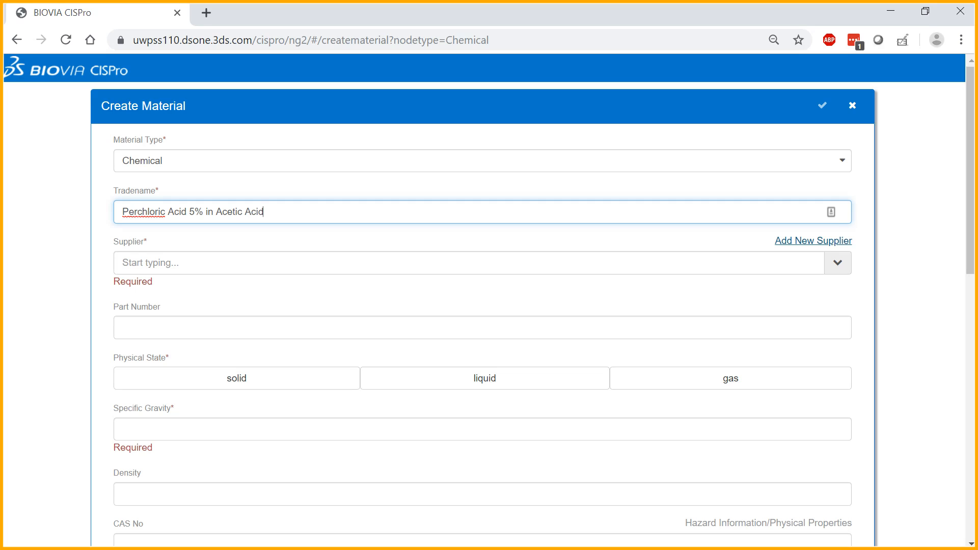
Set the new material's supplier to In-House
{"action": "key", "text": "Tab"}
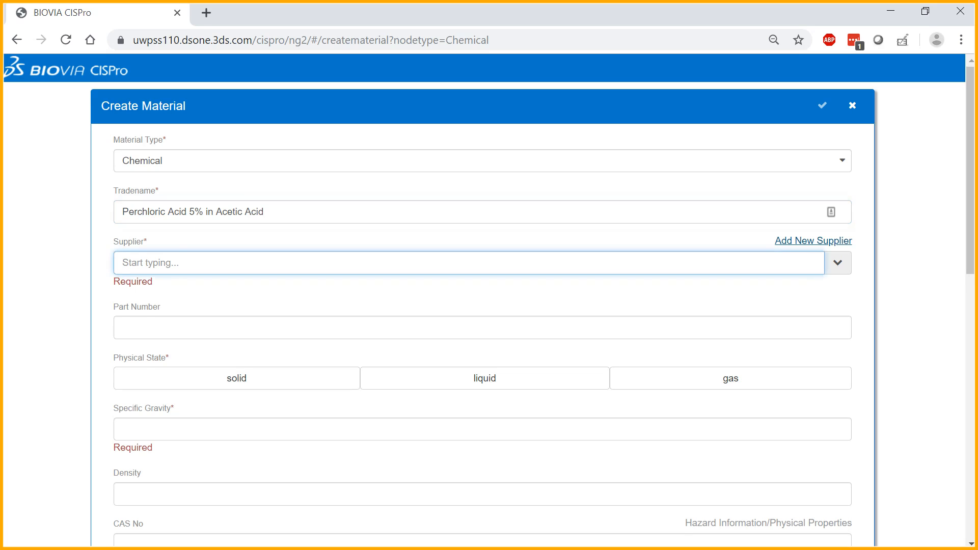
{"action": "type", "text": "in"}
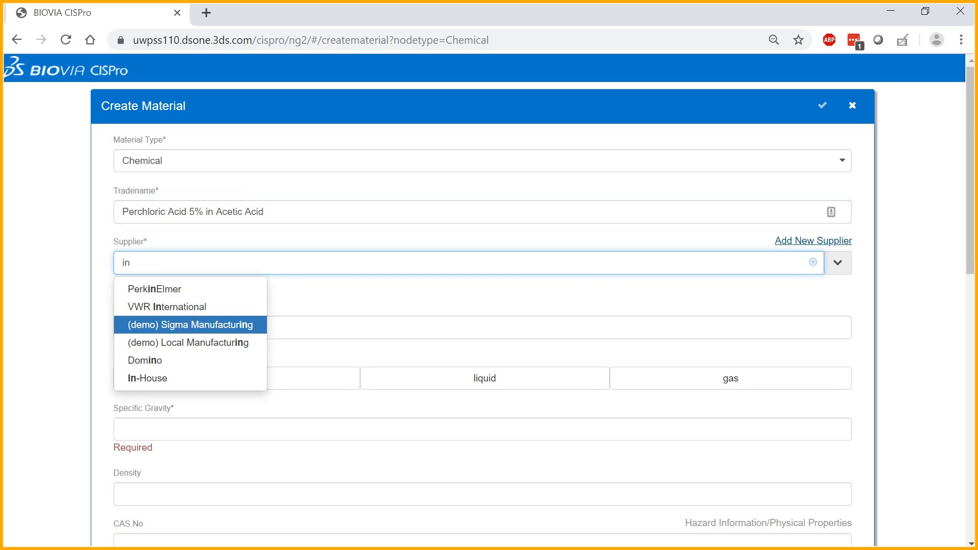
{"action": "left_click", "coordinate": [148, 375]}
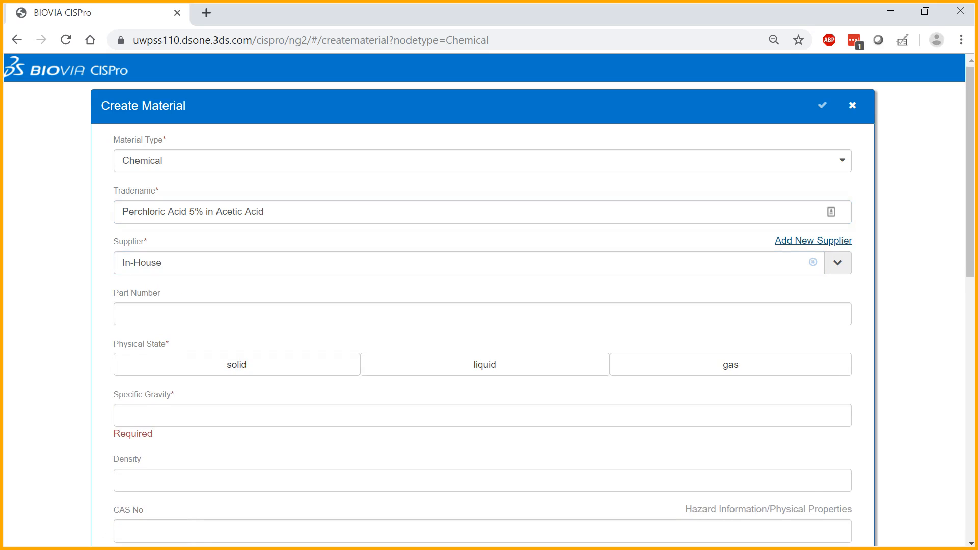
Set the material's physical state to liquid and its specific gravity to 1
{"action": "scroll", "coordinate": [485, 301], "scroll_direction": "down", "scroll_amount": 1}
{"action": "left_click", "coordinate": [485, 321]}
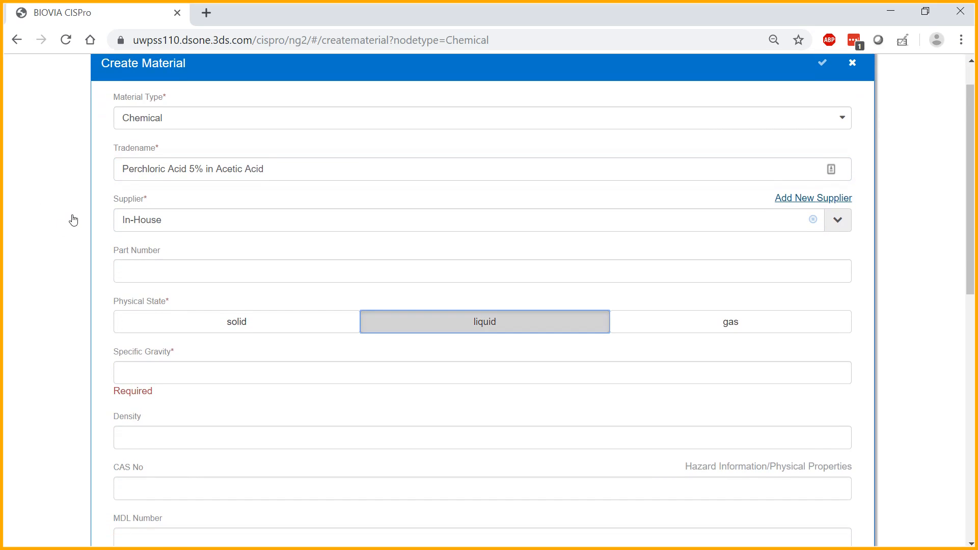
{"action": "key", "text": "Tab"}
{"action": "type", "text": "1"}
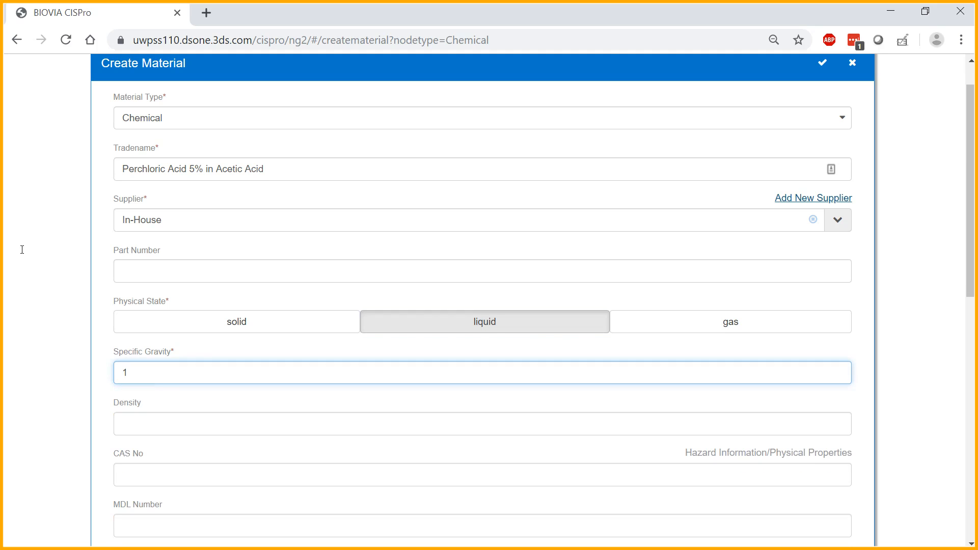
Add a percentage component of type Material and choose Acetic Acid as its constituent
{"action": "scroll", "coordinate": [482, 300], "scroll_direction": "down", "scroll_amount": 2}
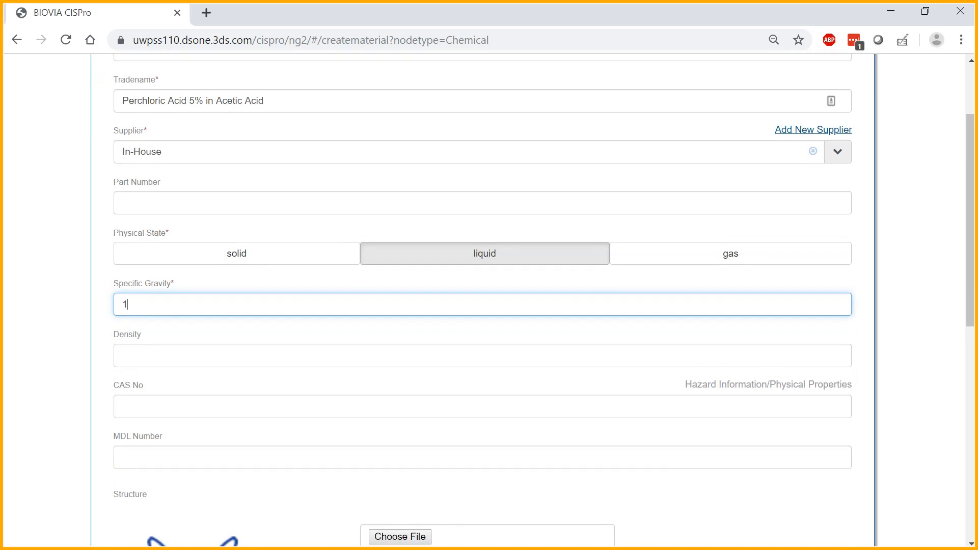
{"action": "scroll", "coordinate": [482, 301], "scroll_direction": "down", "scroll_amount": 2}
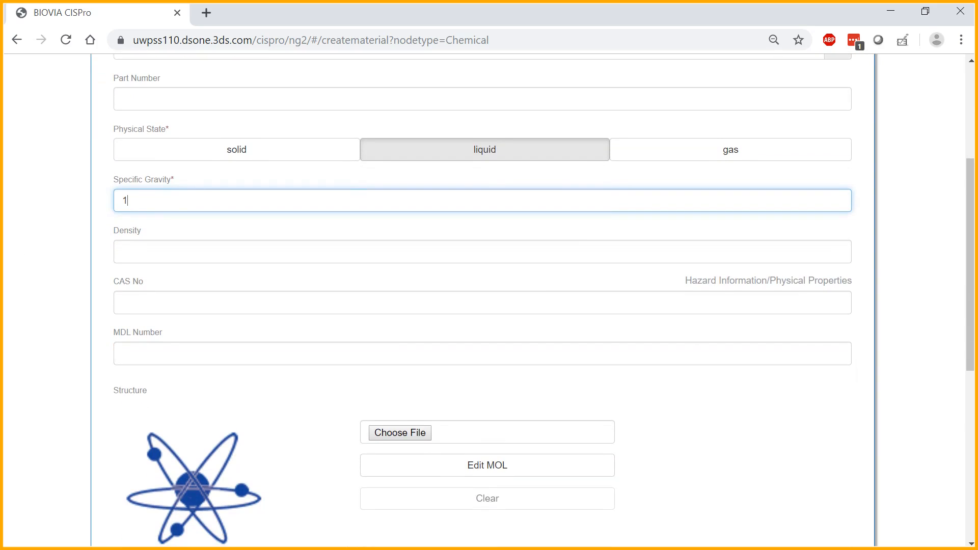
{"action": "scroll", "coordinate": [482, 300], "scroll_direction": "down", "scroll_amount": 5}
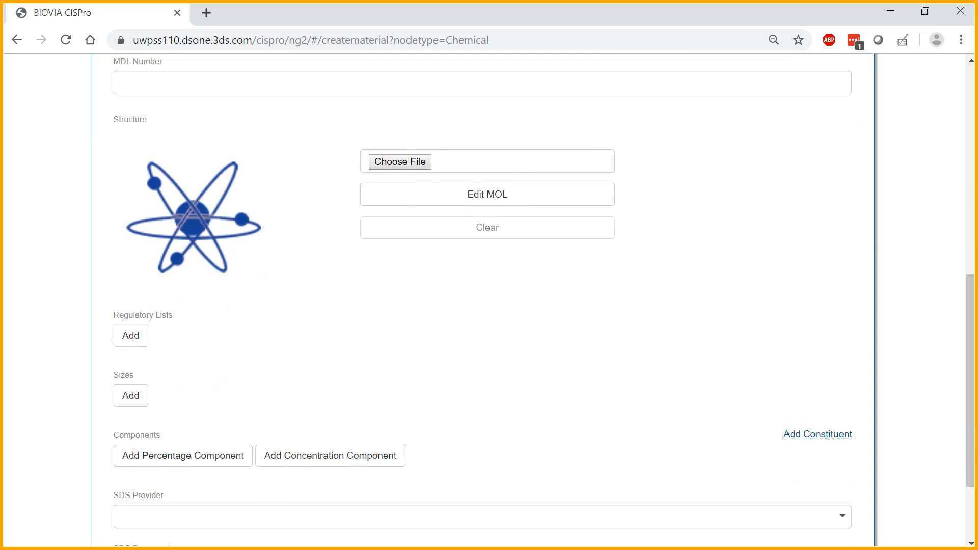
{"action": "scroll", "coordinate": [482, 300], "scroll_direction": "down", "scroll_amount": 3}
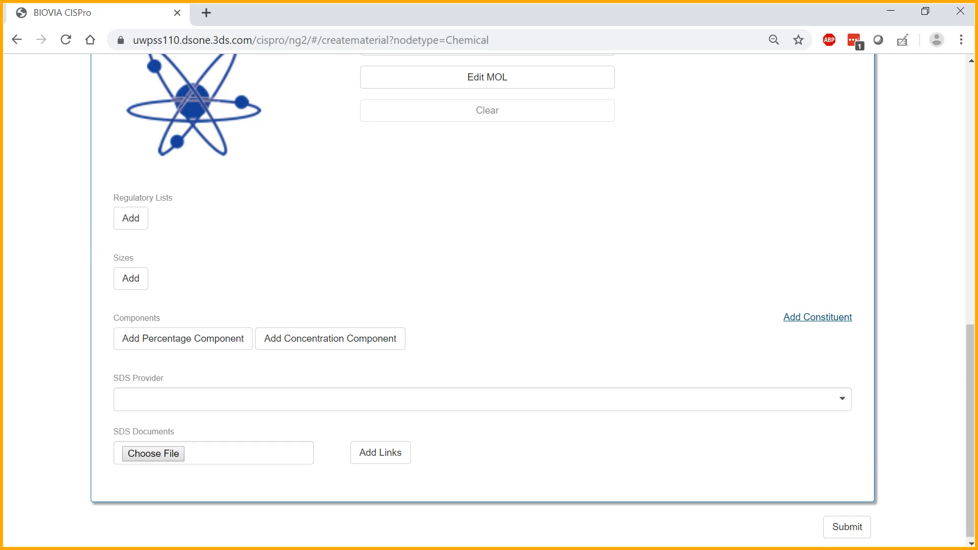
{"action": "left_click", "coordinate": [182, 338]}
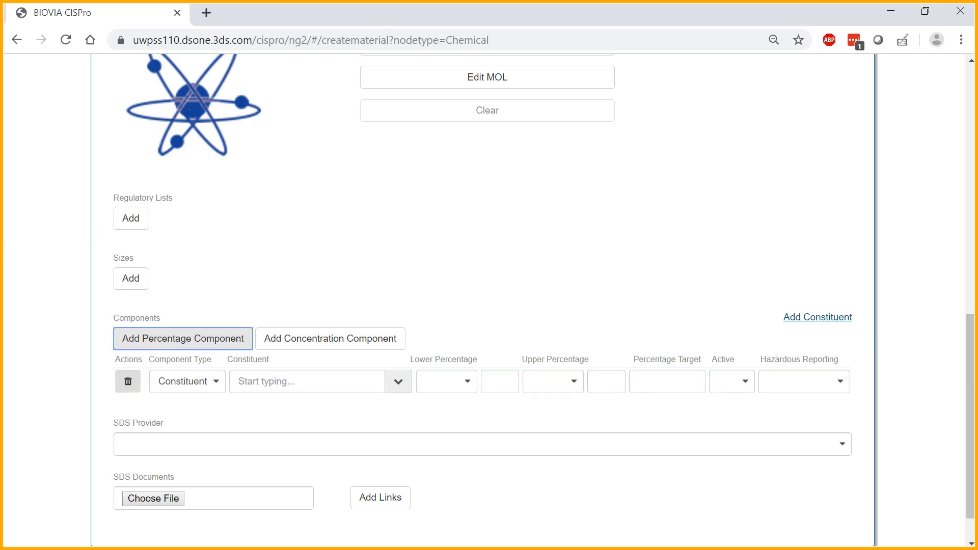
{"action": "left_click", "coordinate": [188, 382]}
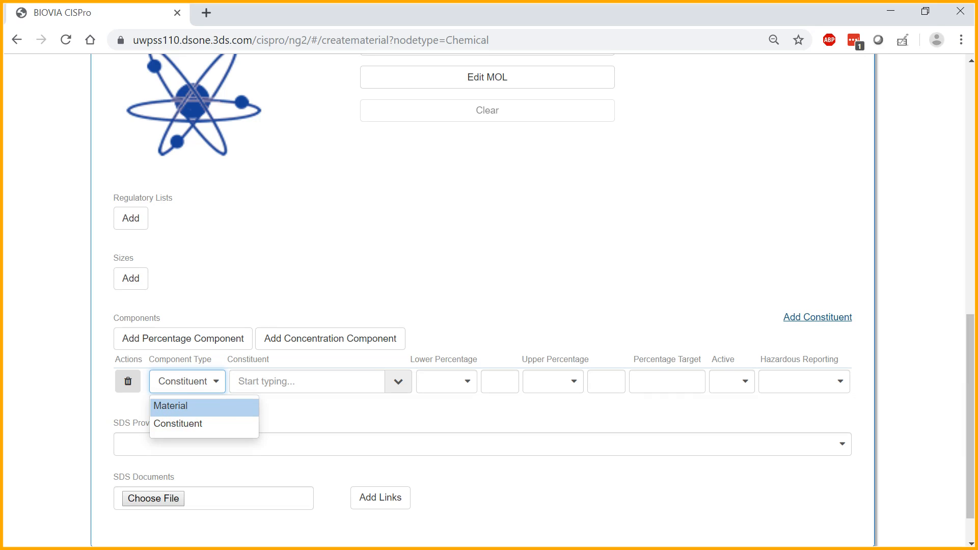
{"action": "key", "text": "Return"}
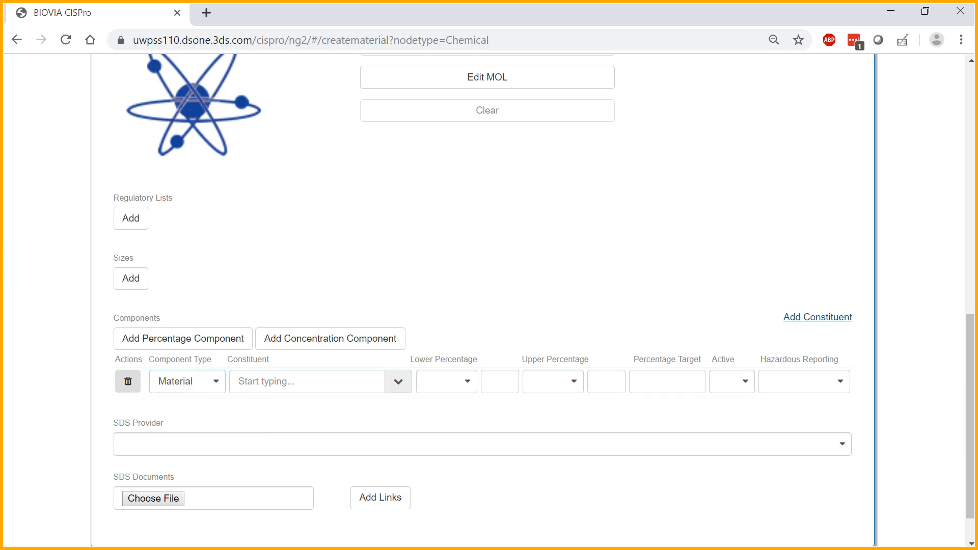
{"action": "key", "text": "Tab"}
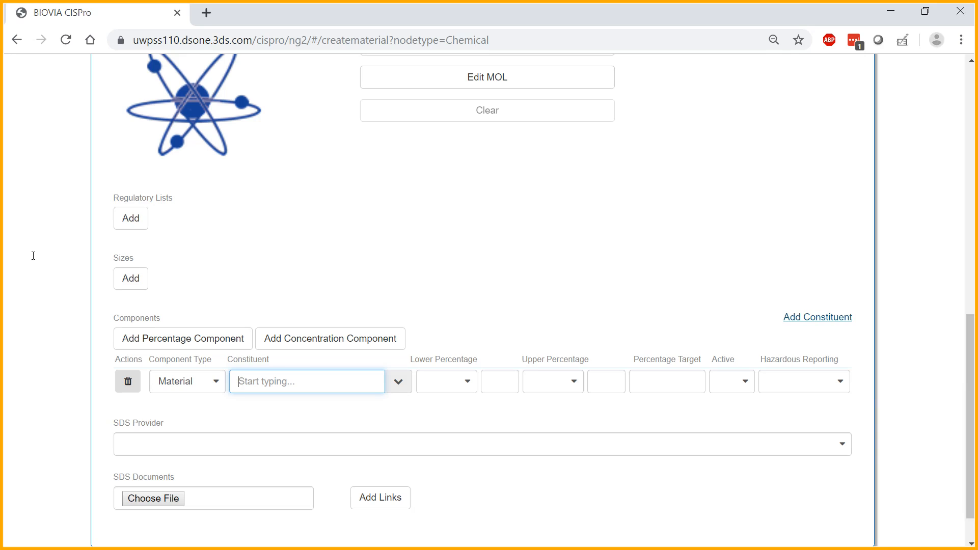
{"action": "type", "text": "acetic"}
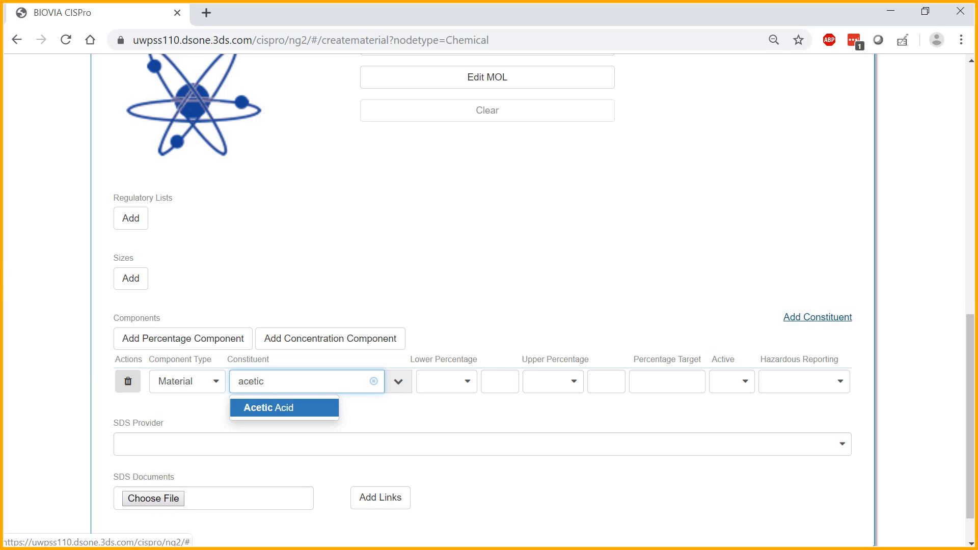
{"action": "key", "text": "Return"}
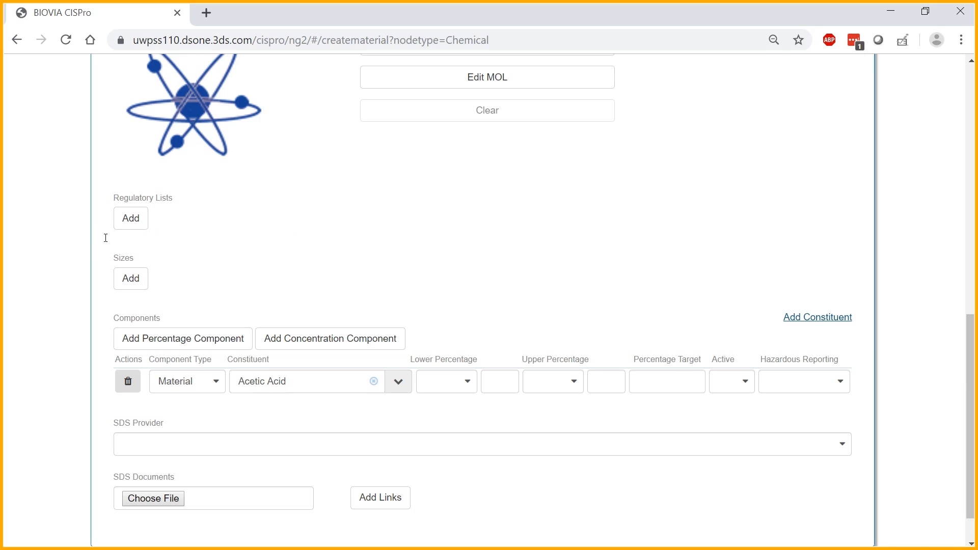
Set the Acetic Acid component's lower percentage to ≥ 80
{"action": "left_click", "coordinate": [447, 381]}
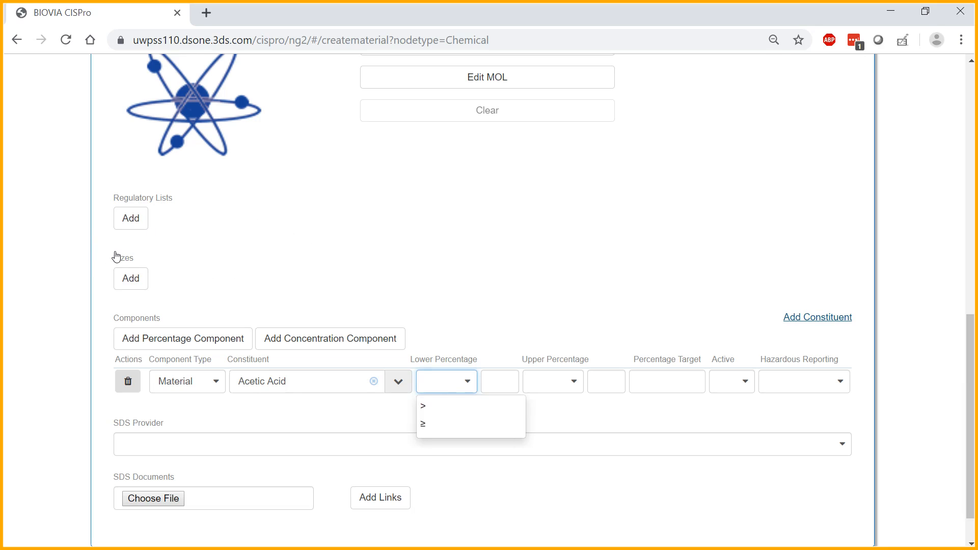
{"action": "key", "text": "Down"}
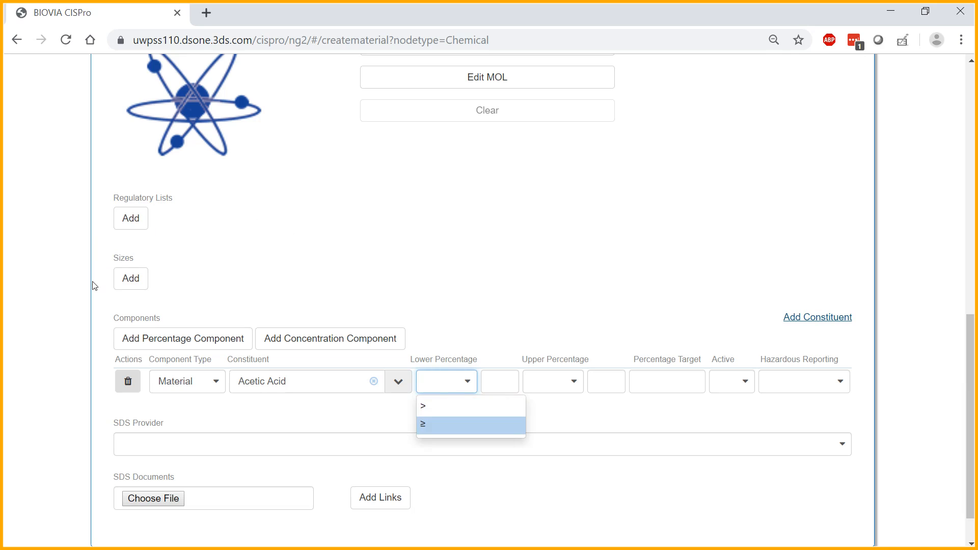
{"action": "key", "text": "Return"}
{"action": "key", "text": "Tab"}
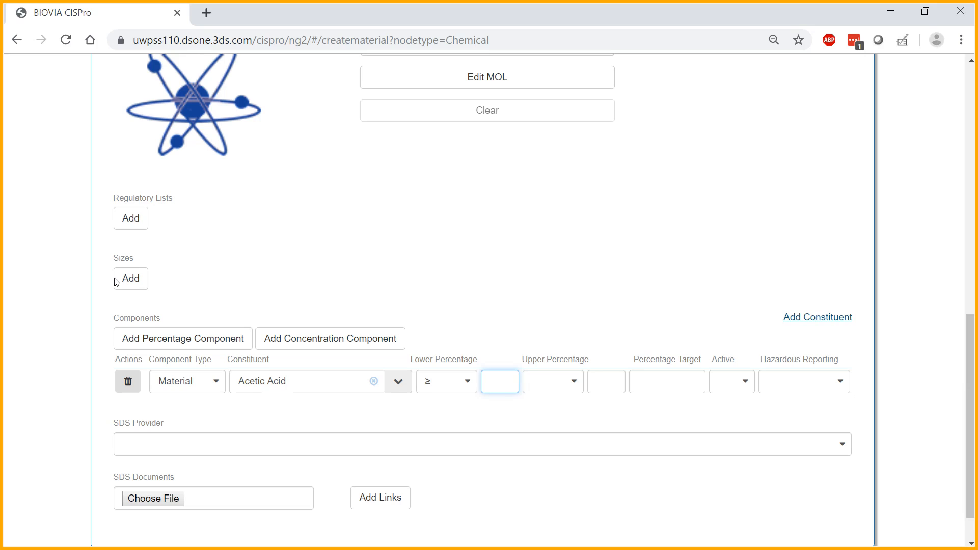
{"action": "type", "text": "80"}
Set the Acetic Acid component's upper percentage to ≤ 85
{"action": "key", "text": "Tab"}
{"action": "key", "text": "Down"}
{"action": "key", "text": "Down"}
{"action": "key", "text": "Down"}
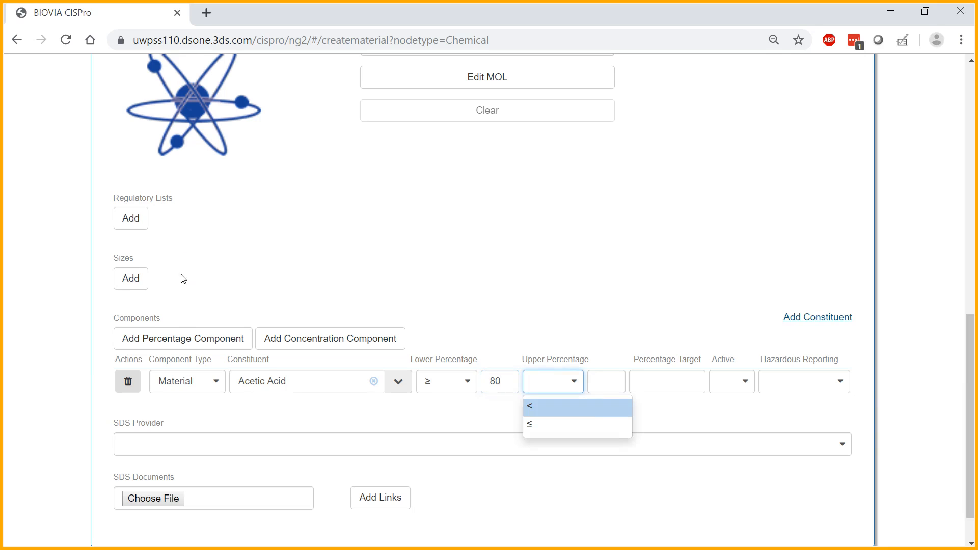
{"action": "key", "text": "Return"}
{"action": "key", "text": "Tab"}
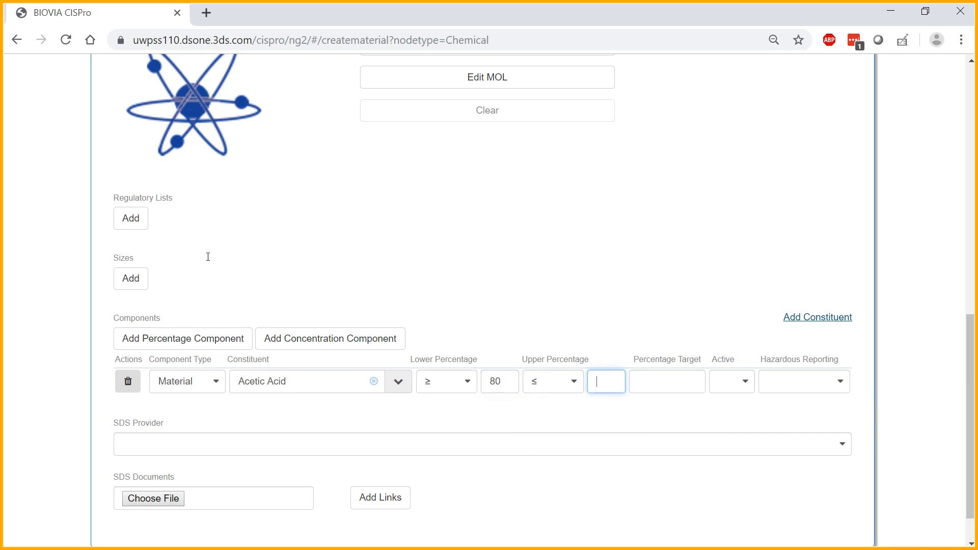
{"action": "type", "text": "85"}
Enter 85 as the Acetic Acid percentage target and set its hazardous reporting to Yes
{"action": "key", "text": "Tab"}
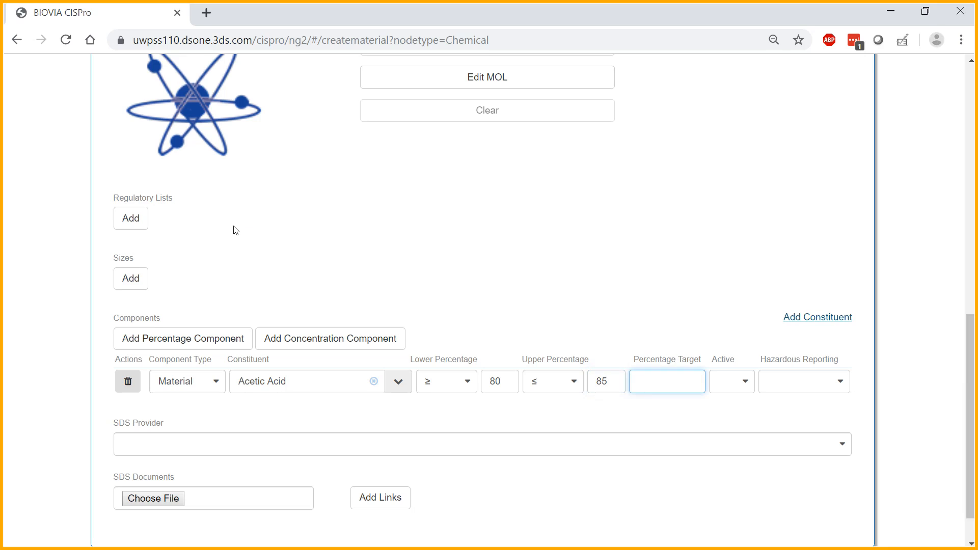
{"action": "type", "text": "85"}
{"action": "key", "text": "Tab"}
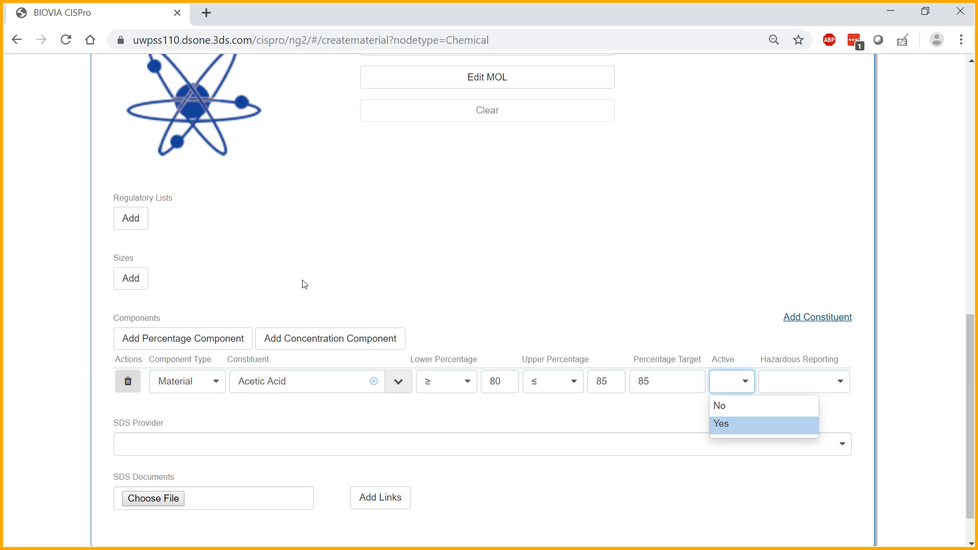
{"action": "key", "text": "Tab"}
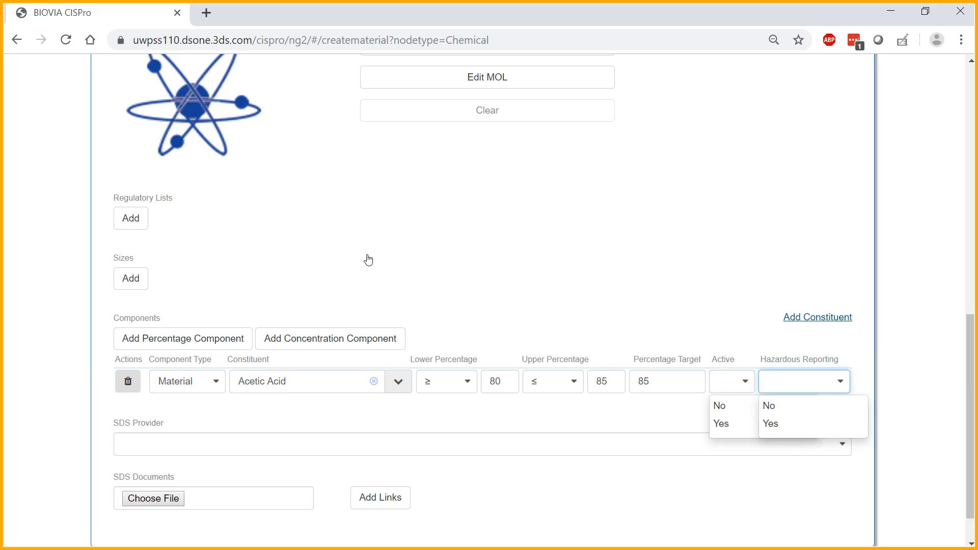
{"action": "key", "text": "Down"}
{"action": "key", "text": "Down"}
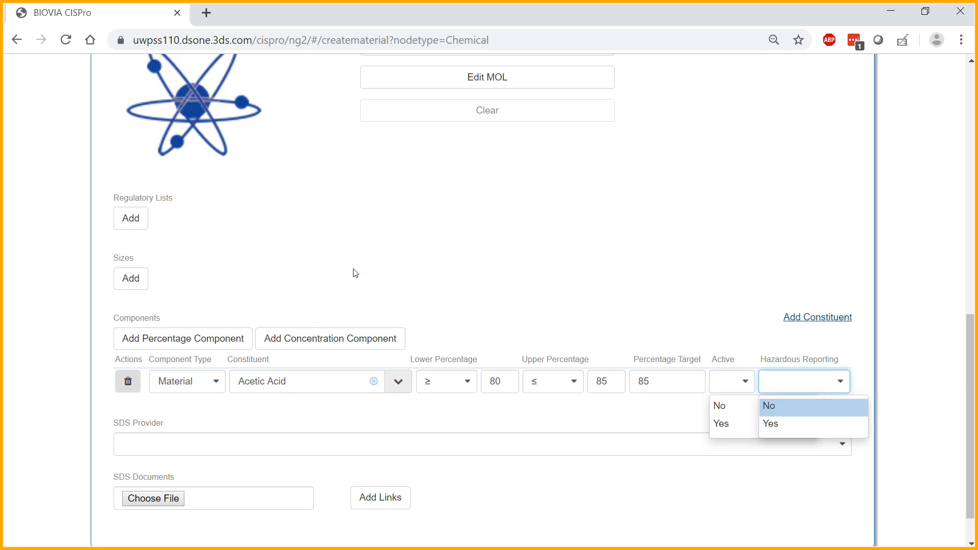
{"action": "key", "text": "Return"}
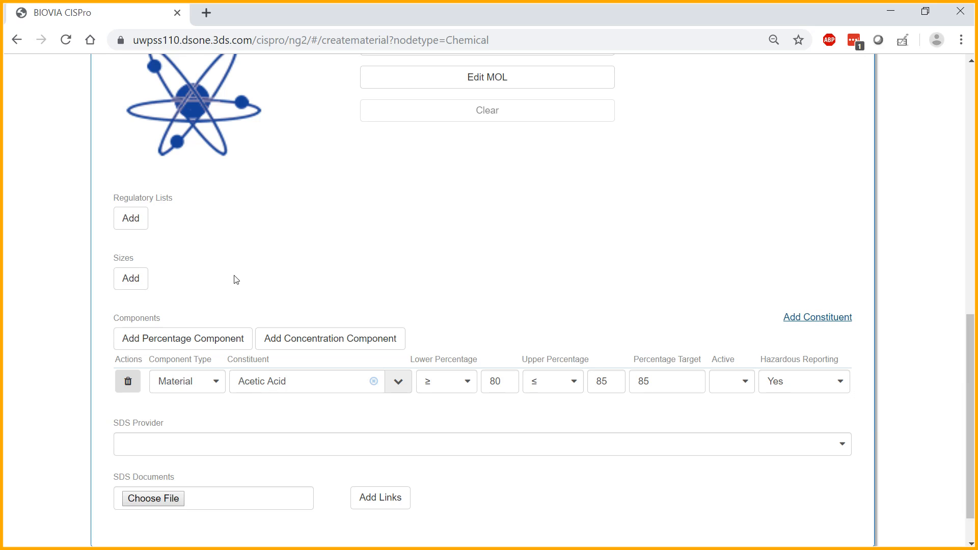
Add a concentration component of type Material and choose Perchloric Acid as its constituent
{"action": "scroll", "coordinate": [157, 189], "scroll_direction": "up", "scroll_amount": 15}
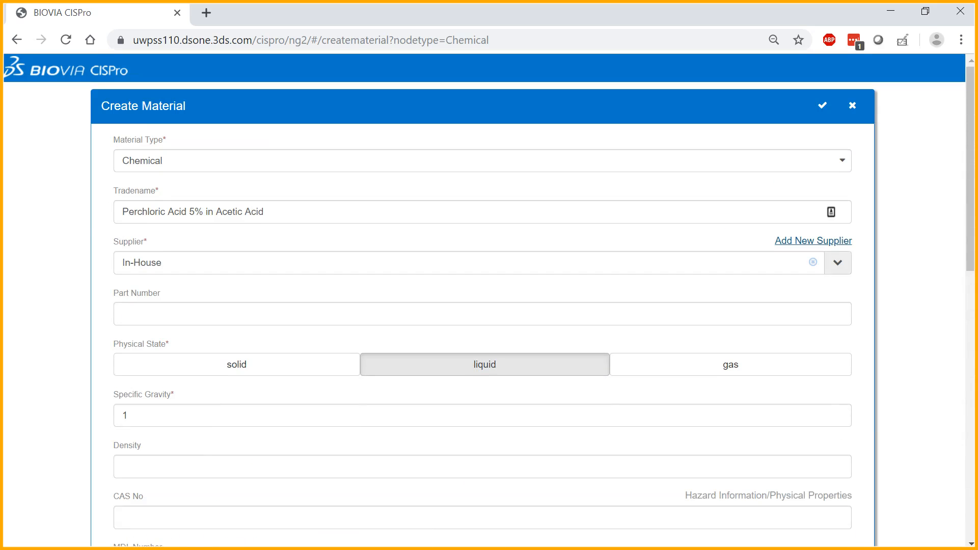
{"action": "scroll", "coordinate": [482, 301], "scroll_direction": "down", "scroll_amount": 15}
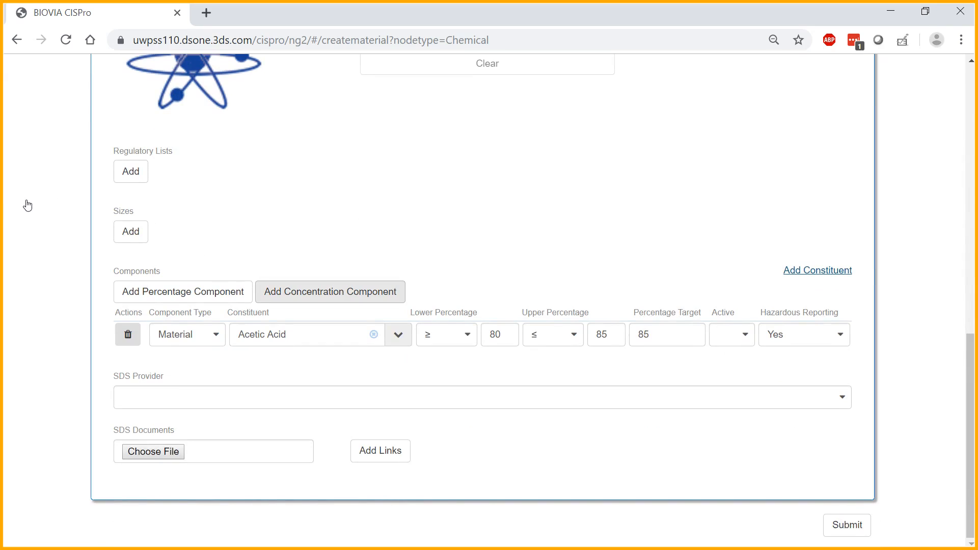
{"action": "left_click", "coordinate": [330, 292]}
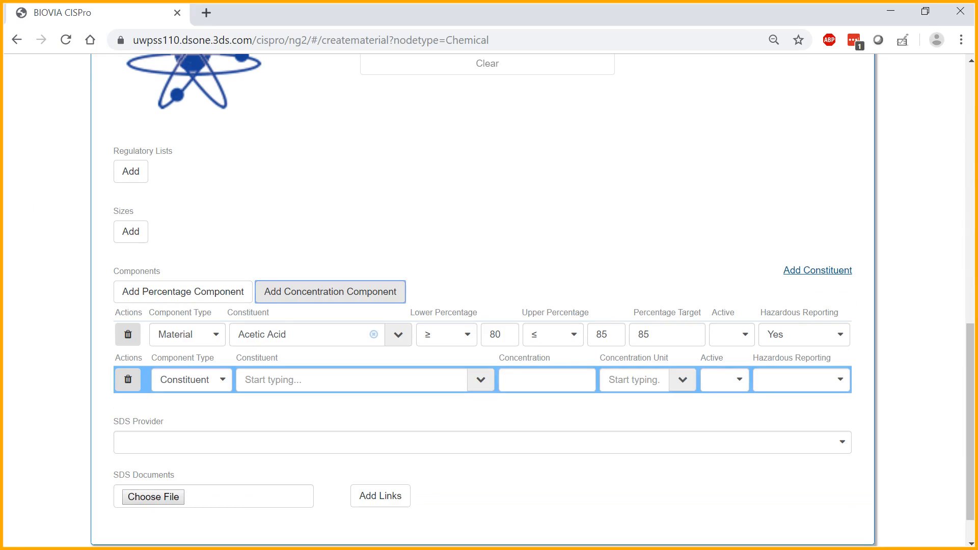
{"action": "left_click", "coordinate": [191, 380]}
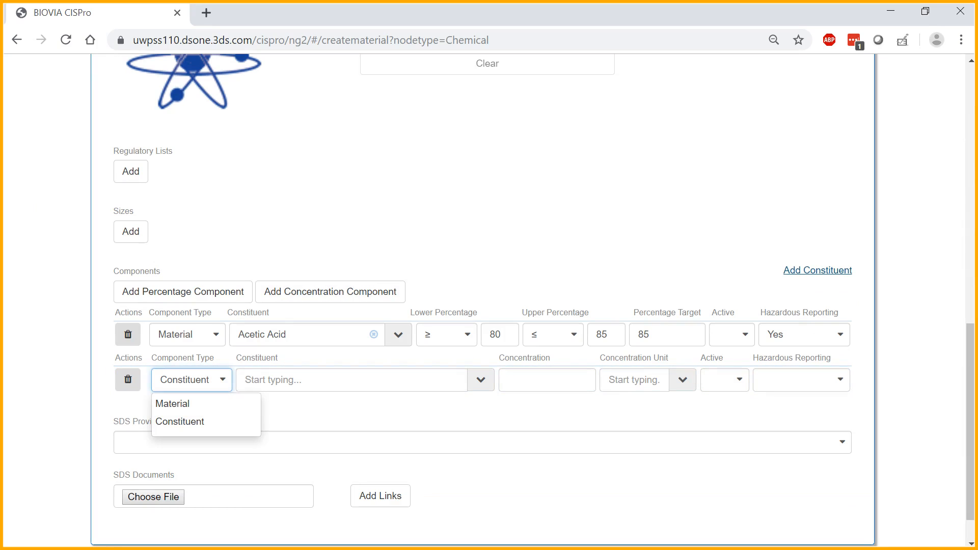
{"action": "key", "text": "Return"}
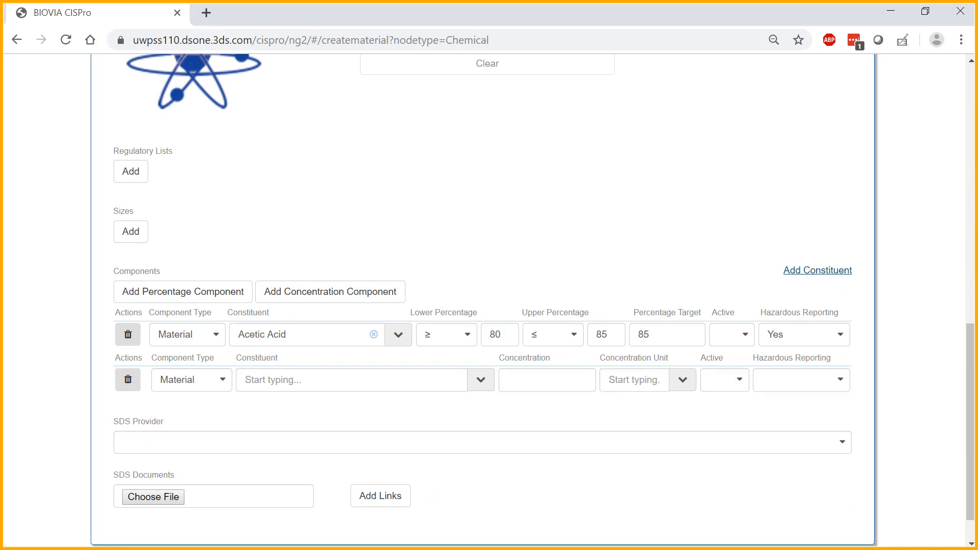
{"action": "key", "text": "Tab"}
{"action": "type", "text": "perch"}
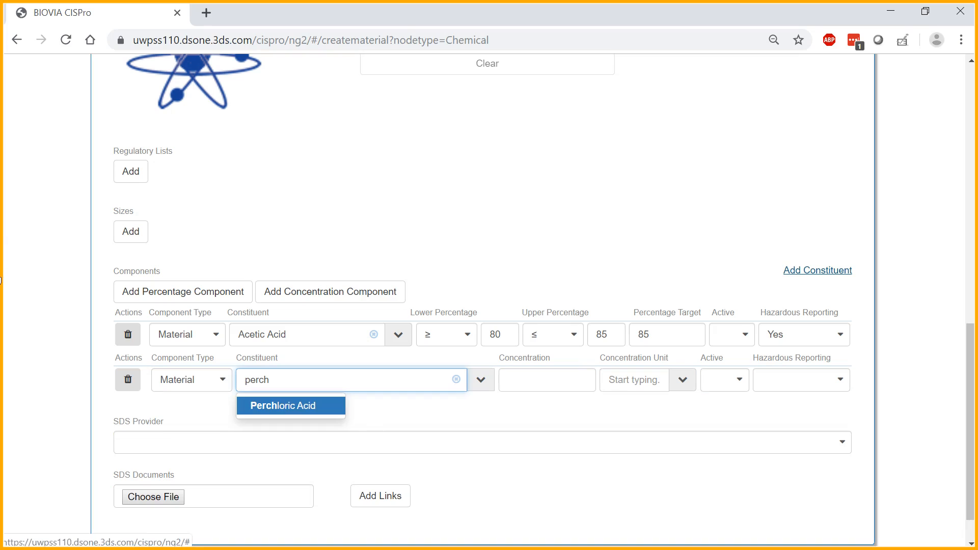
{"action": "key", "text": "Return"}
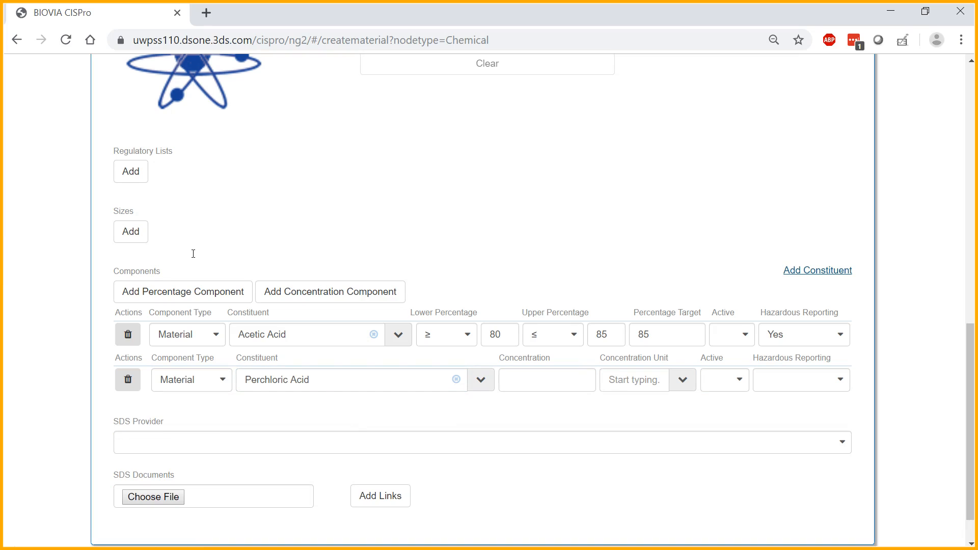
Set the Perchloric Acid component's concentration to 50 g/L
{"action": "key", "text": "Tab"}
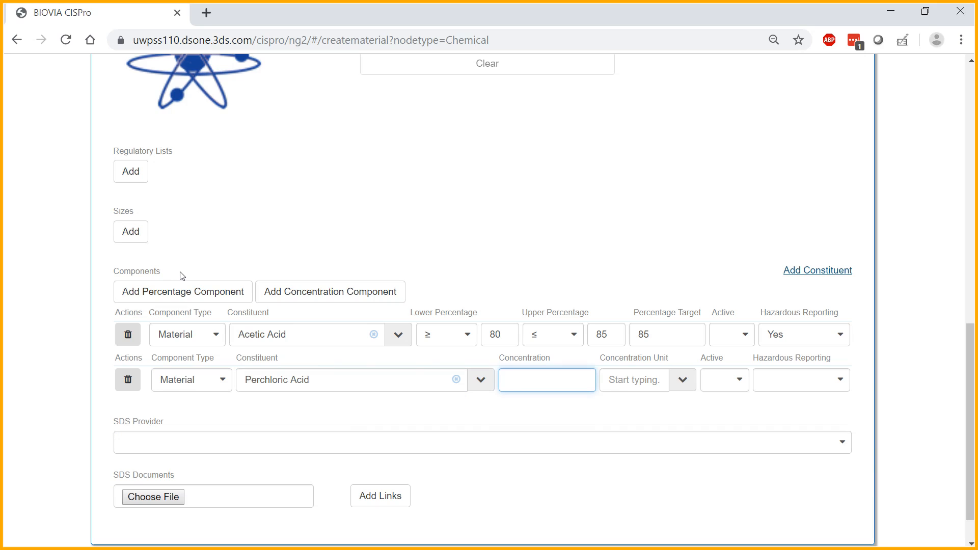
{"action": "type", "text": "50"}
{"action": "key", "text": "Tab"}
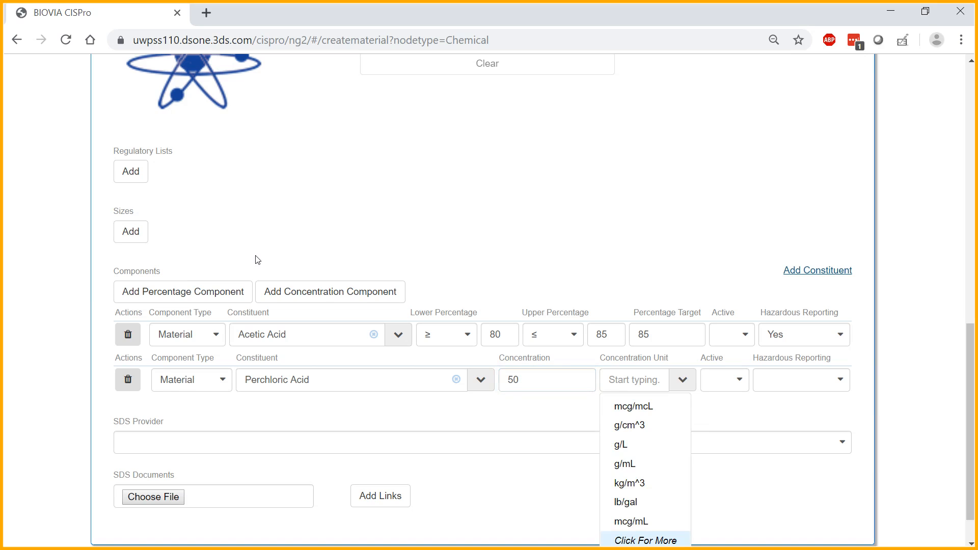
{"action": "key", "text": "Down"}
{"action": "key", "text": "Down"}
{"action": "key", "text": "Down"}
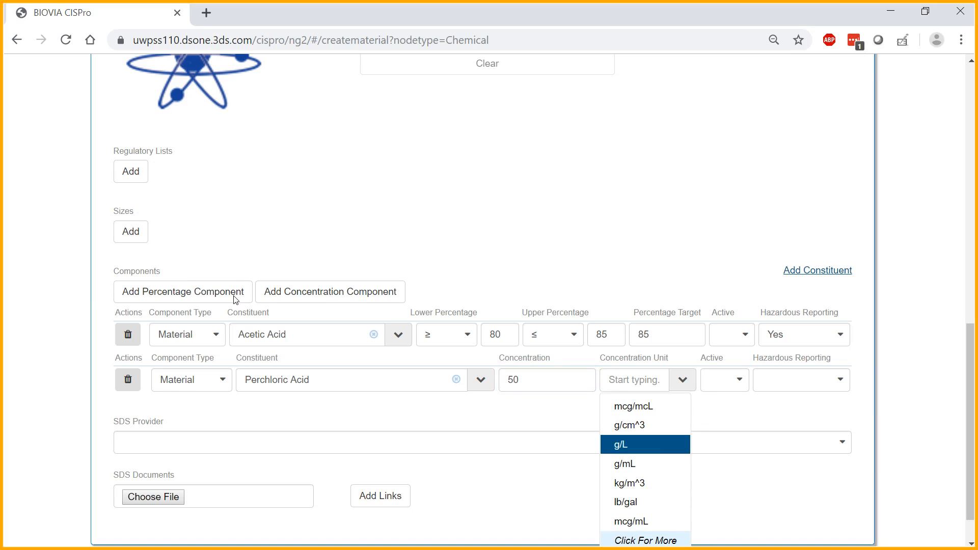
{"action": "key", "text": "Return"}
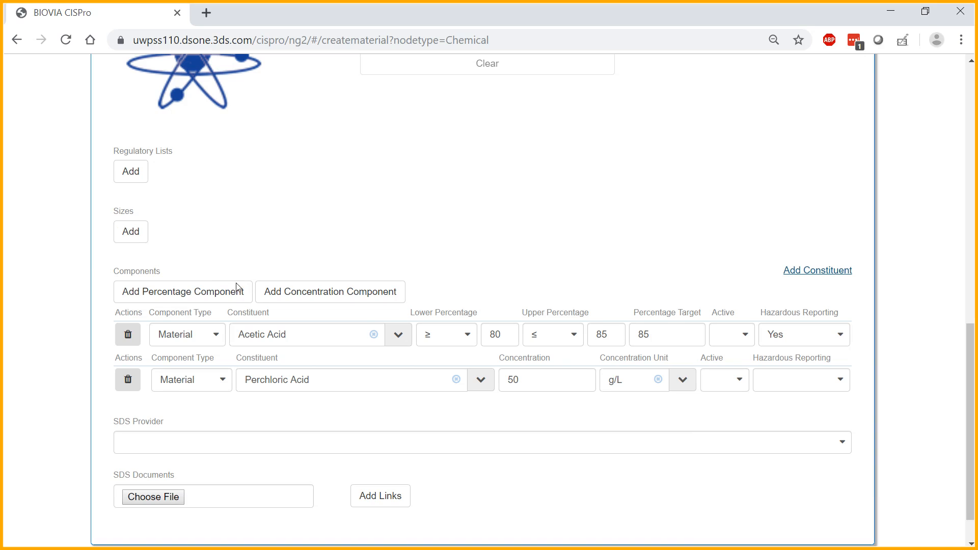
Submit the new material Perchloric Acid 5% in Acetic Acid with its two components
{"action": "scroll", "coordinate": [243, 289], "scroll_direction": "down", "scroll_amount": 1}
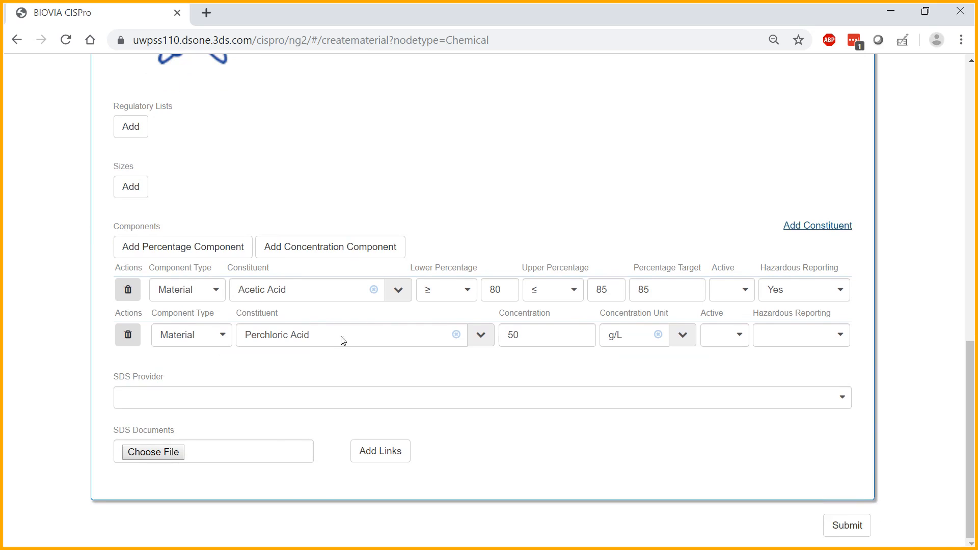
{"action": "key", "text": "Tab"}
{"action": "key", "text": "Return"}
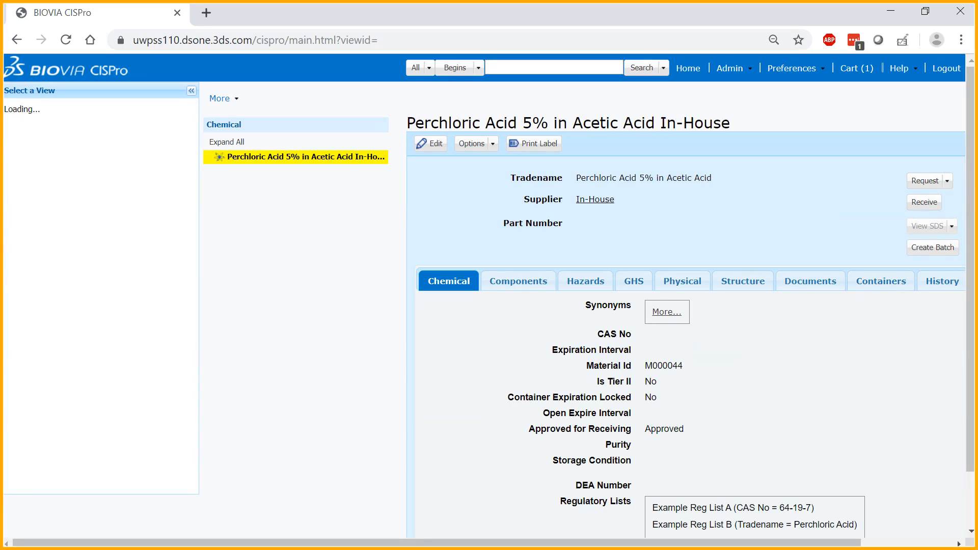
Filter the views by "chem", open Chemicals, and show the components of Perchloric Acid 5% in Acetic Acid In-House
{"action": "type", "text": "c"}
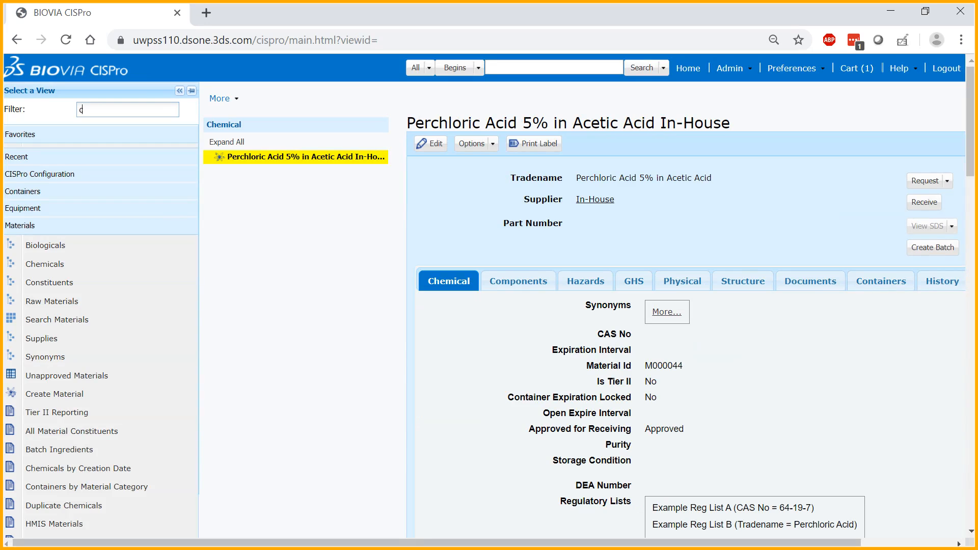
{"action": "type", "text": "hem"}
{"action": "left_click", "coordinate": [45, 154]}
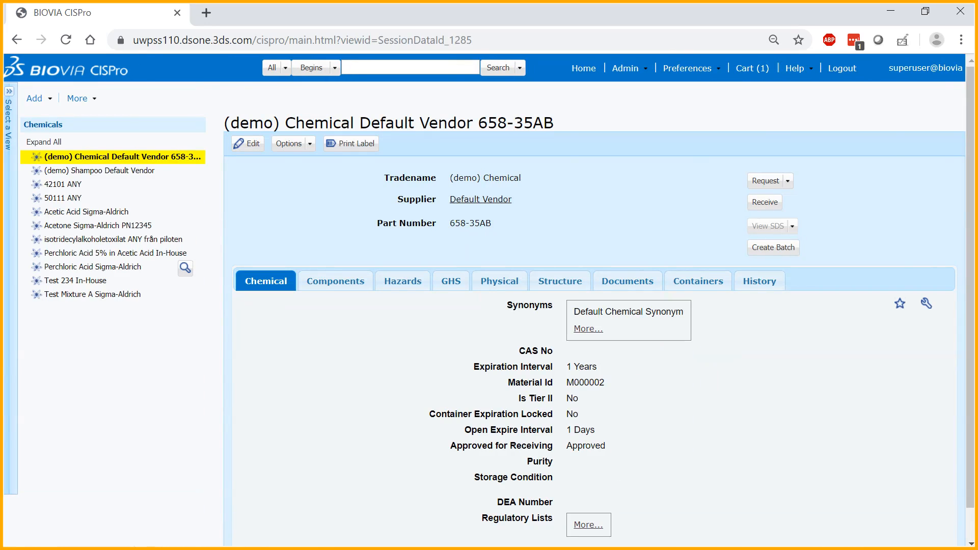
{"action": "left_click", "coordinate": [112, 253]}
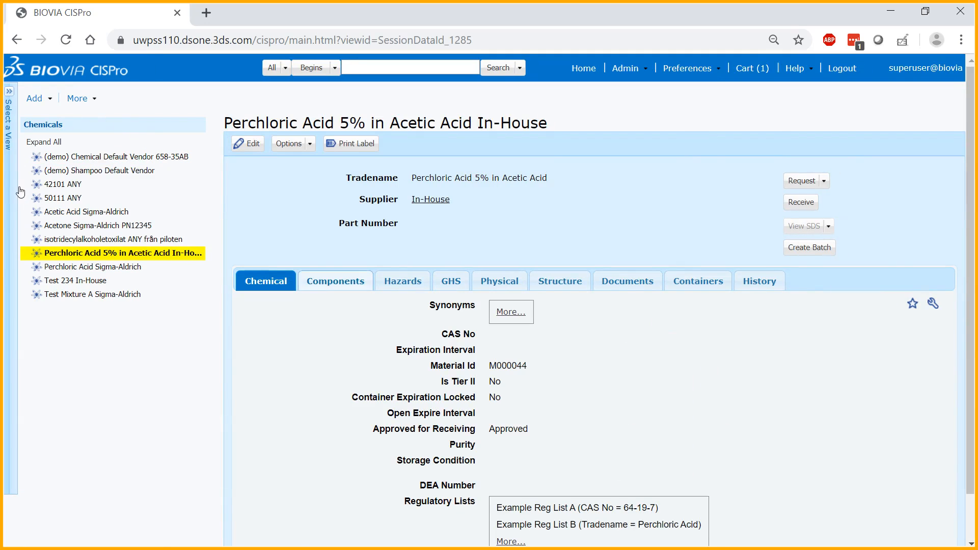
{"action": "left_click", "coordinate": [335, 281]}
{"action": "scroll", "coordinate": [2, 236], "scroll_direction": "down", "scroll_amount": 1}
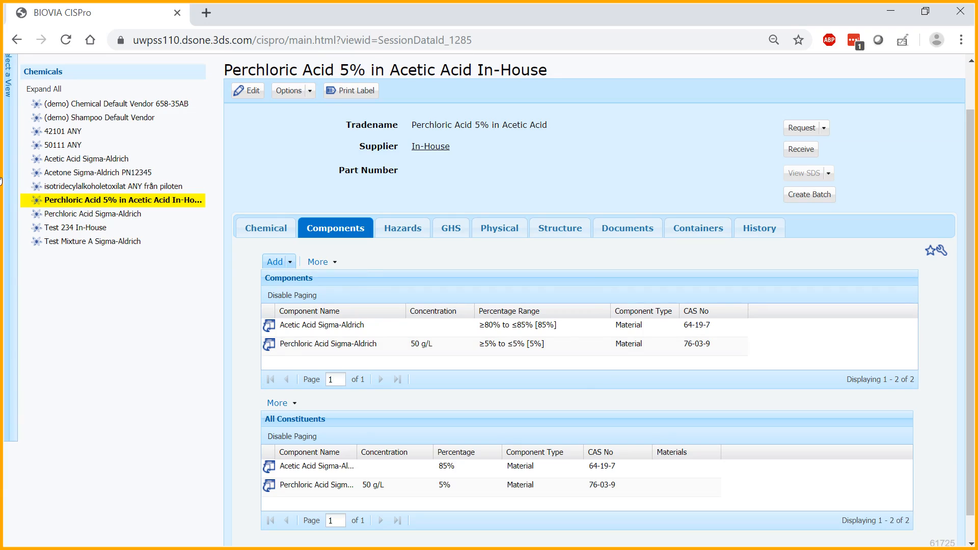
Start a new material component for the mixture with component type Constituent and Water as the constituent
{"action": "left_click", "coordinate": [280, 262]}
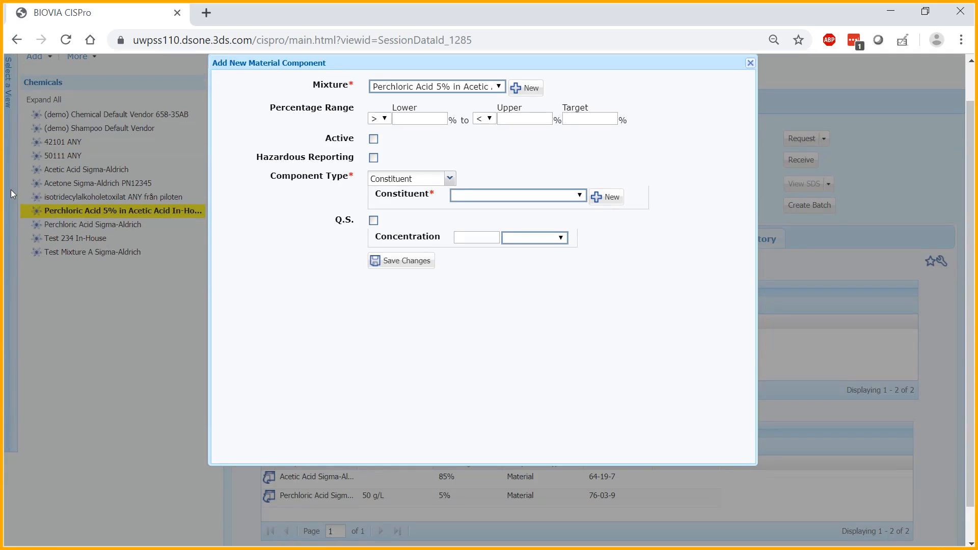
{"action": "scroll", "coordinate": [118, 259], "scroll_direction": "up", "scroll_amount": 1}
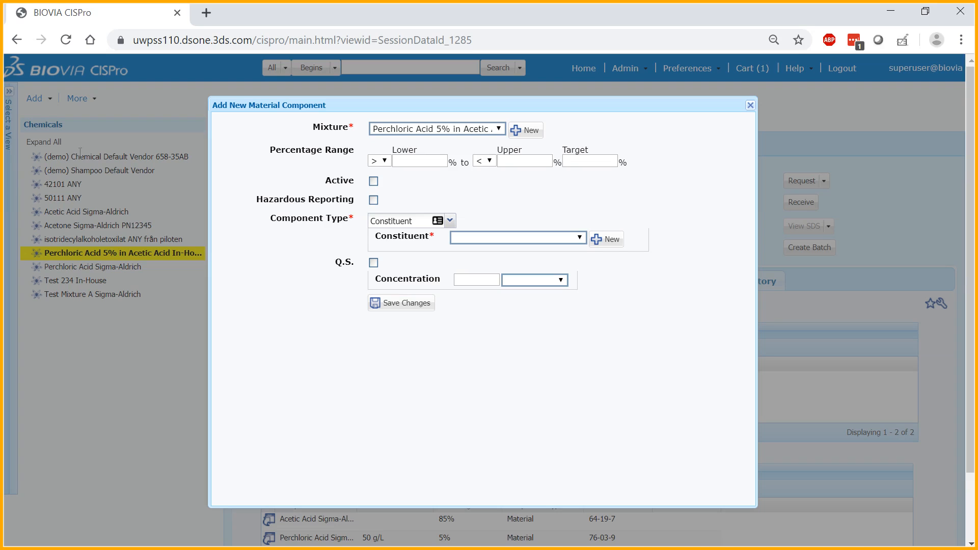
{"action": "left_click", "coordinate": [450, 221]}
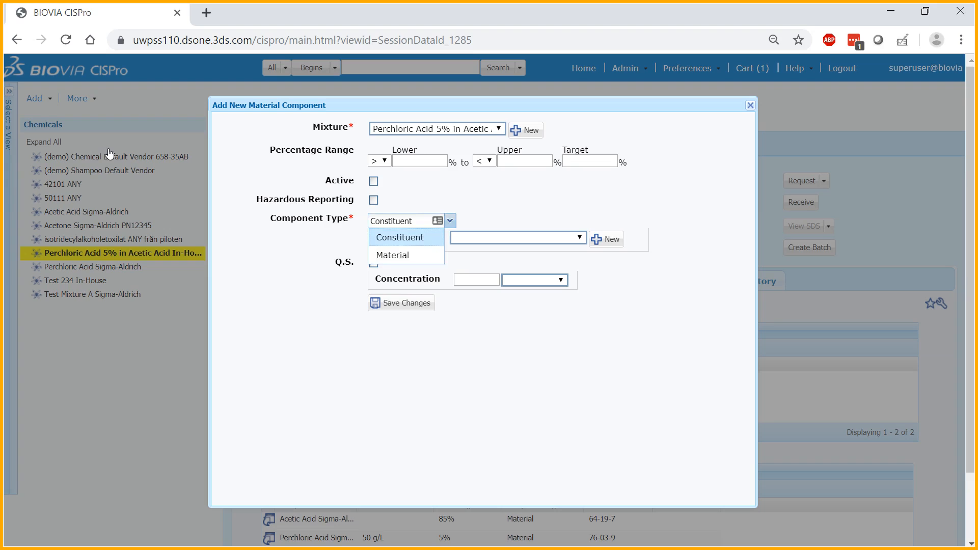
{"action": "key", "text": "Return"}
{"action": "key", "text": "Tab"}
{"action": "key", "text": "alt+Down"}
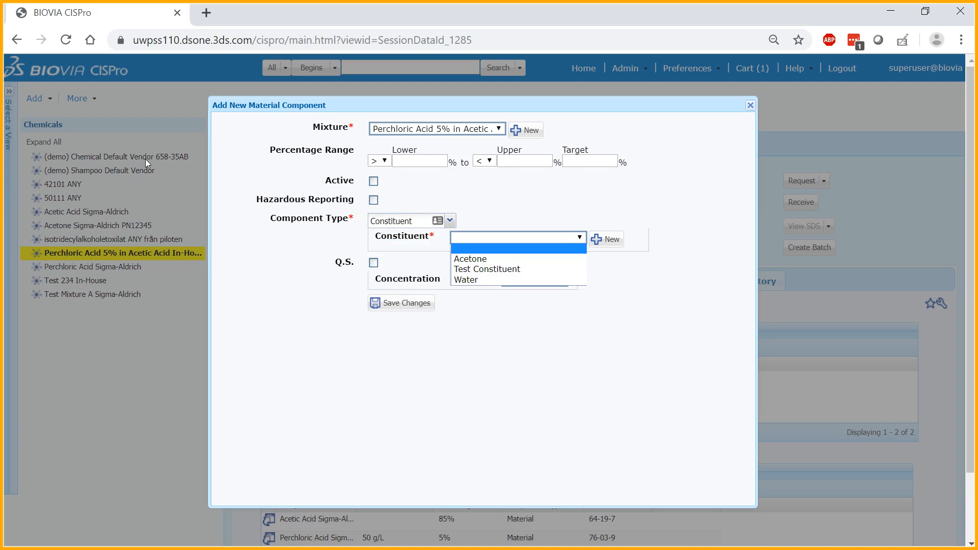
{"action": "key", "text": "Down"}
{"action": "key", "text": "Down"}
{"action": "key", "text": "Down"}
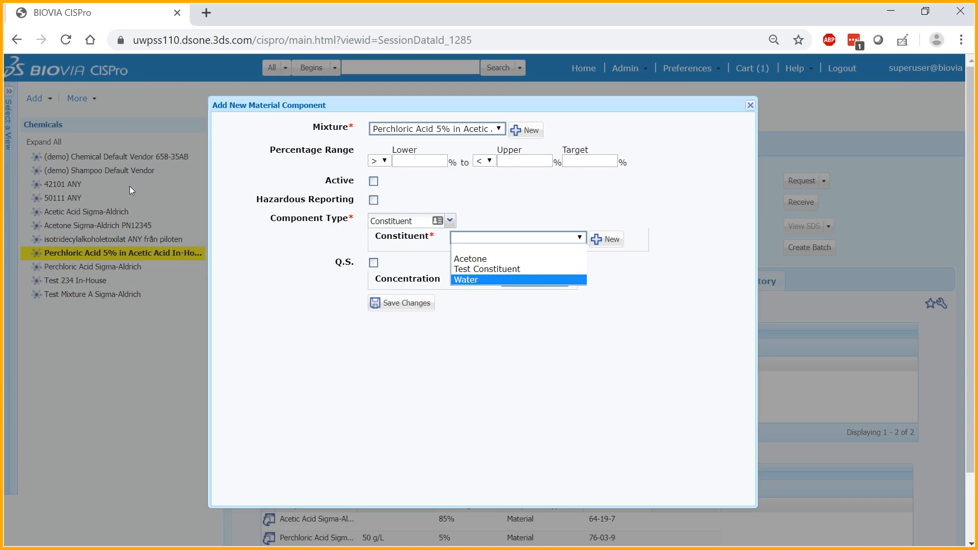
{"action": "key", "text": "Return"}
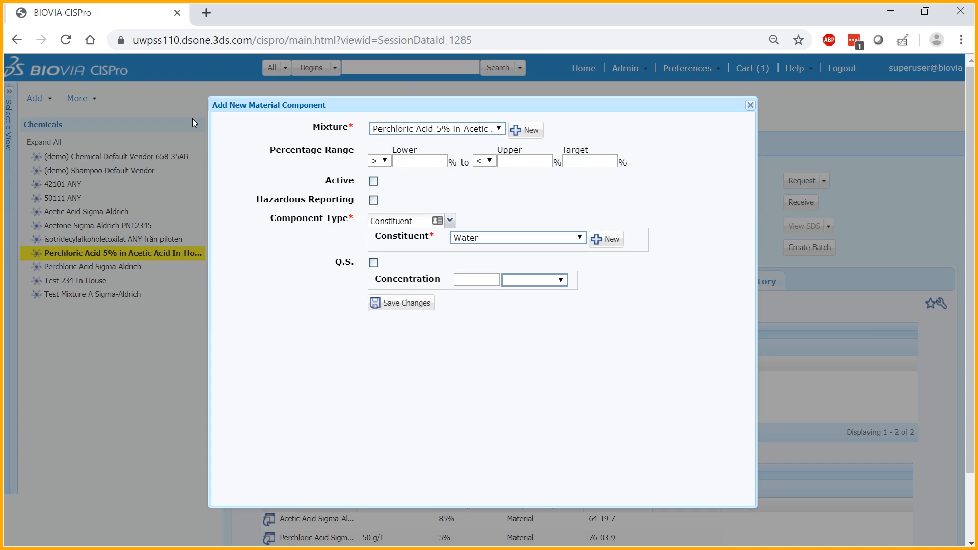
Mark the Water component as Q.S. without a concentration and save it to the mixture
{"action": "type", "text": "10"}
{"action": "key", "text": "BackSpace"}
{"action": "key", "text": "BackSpace"}
{"action": "left_click", "coordinate": [373, 262]}
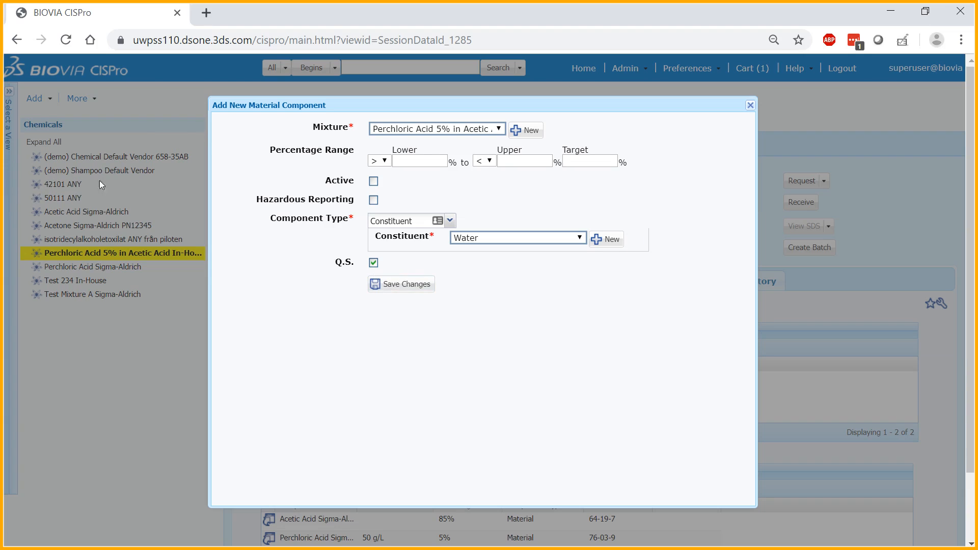
{"action": "left_click", "coordinate": [402, 284]}
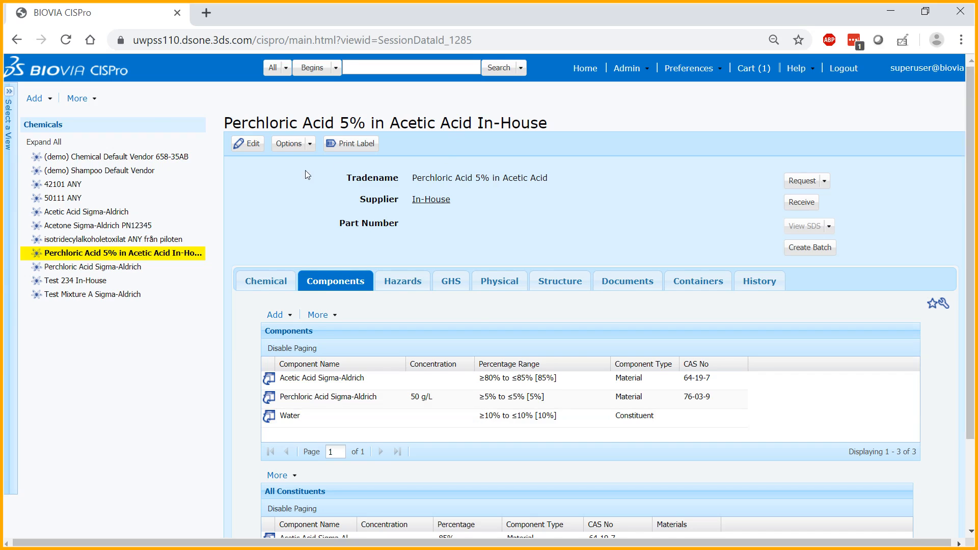
Review the mixture's component lists, and open the components of Test Mixture A from within the isotridecylalkoholetoxilat material
{"action": "scroll", "coordinate": [305, 170], "scroll_direction": "down", "scroll_amount": 3}
{"action": "scroll", "coordinate": [305, 170], "scroll_direction": "up", "scroll_amount": 3}
{"action": "scroll", "coordinate": [489, 295], "scroll_direction": "down", "scroll_amount": 3}
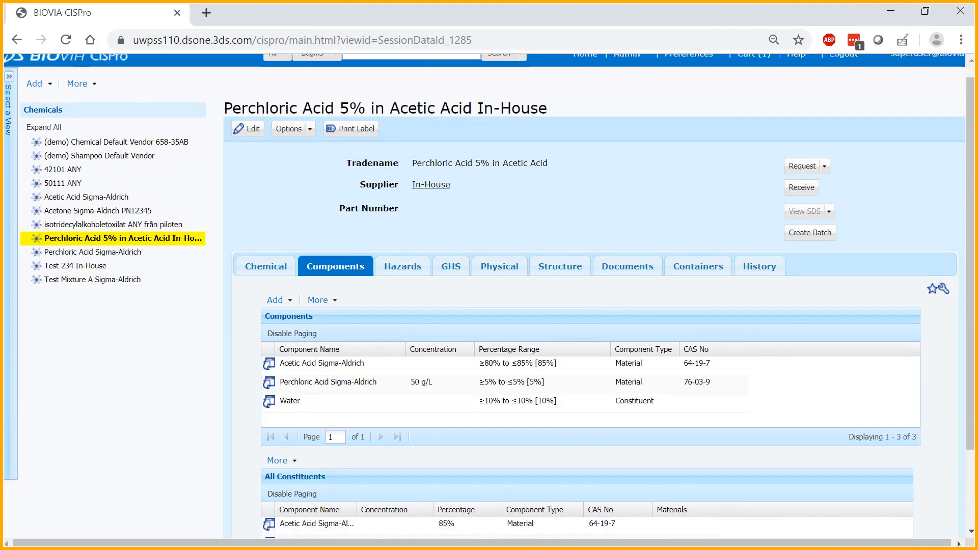
{"action": "scroll", "coordinate": [489, 296], "scroll_direction": "up", "scroll_amount": 2}
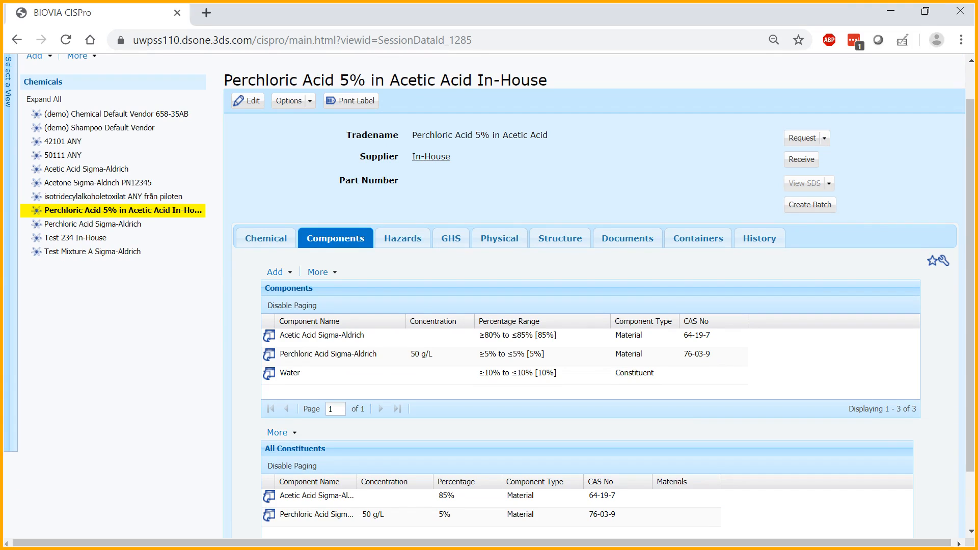
{"action": "scroll", "coordinate": [186, 264], "scroll_direction": "up", "scroll_amount": 1}
{"action": "left_click", "coordinate": [186, 238]}
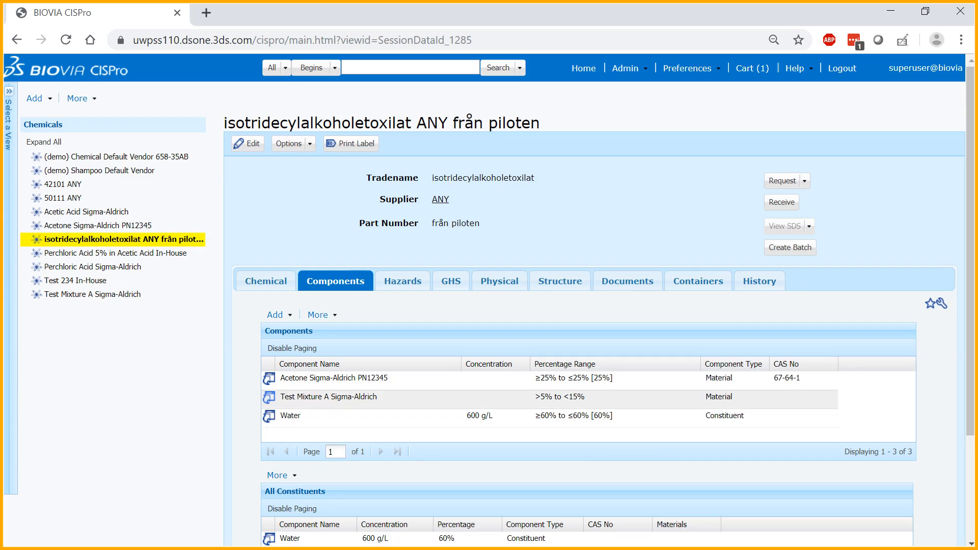
{"action": "left_click", "coordinate": [268, 398]}
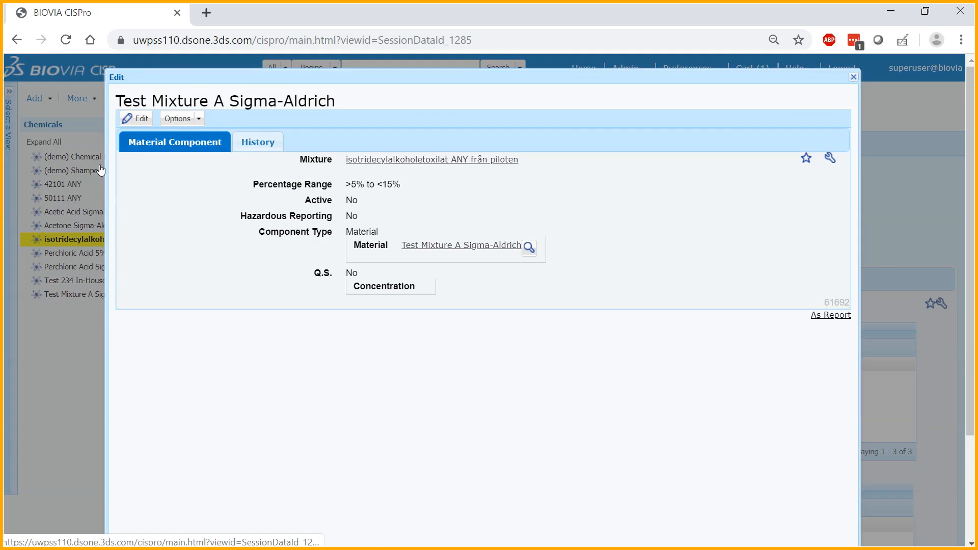
{"action": "left_click", "coordinate": [529, 247]}
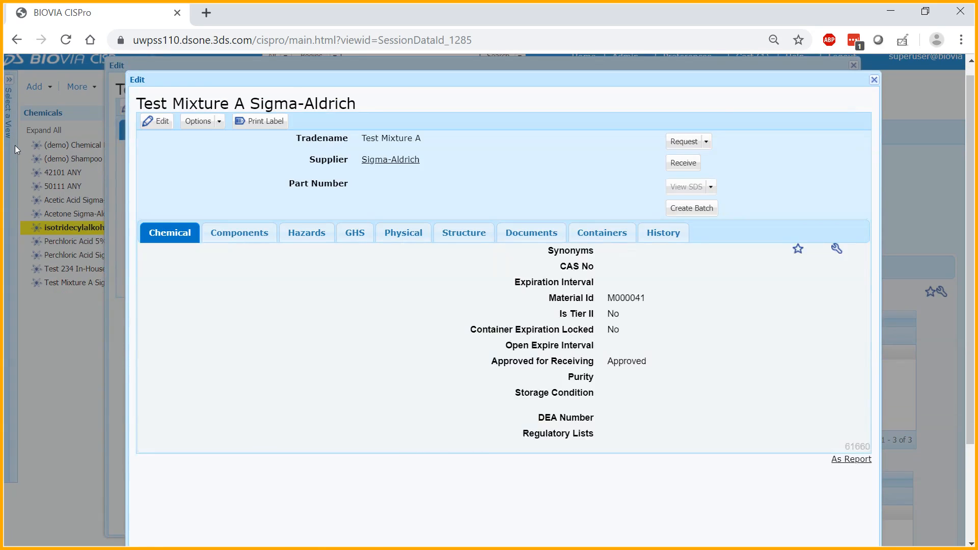
{"action": "left_click", "coordinate": [239, 232]}
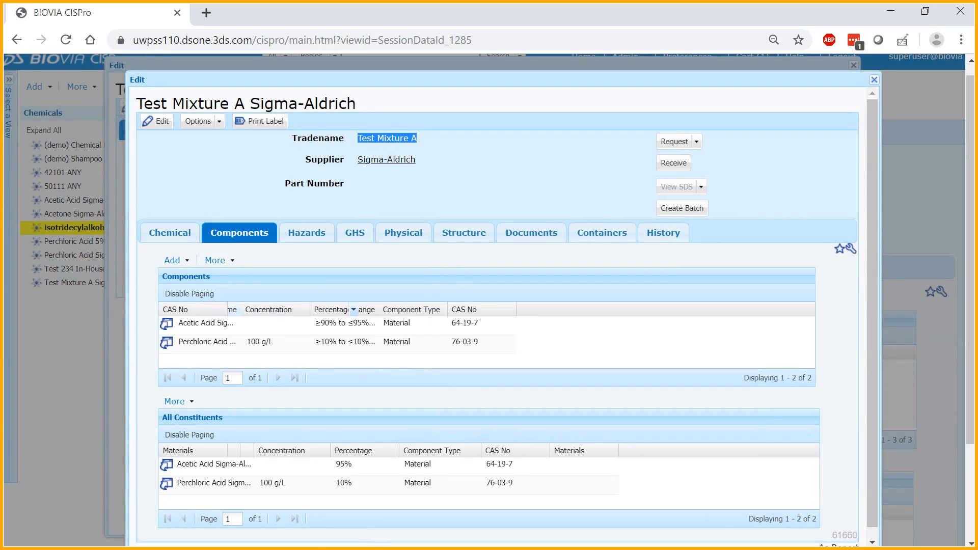
Try to rearrange the Component Name column in Test Mixture A's Components table and close both component windows
{"action": "left_click_drag", "start_coordinate": [235, 310], "coordinate": [202, 313]}
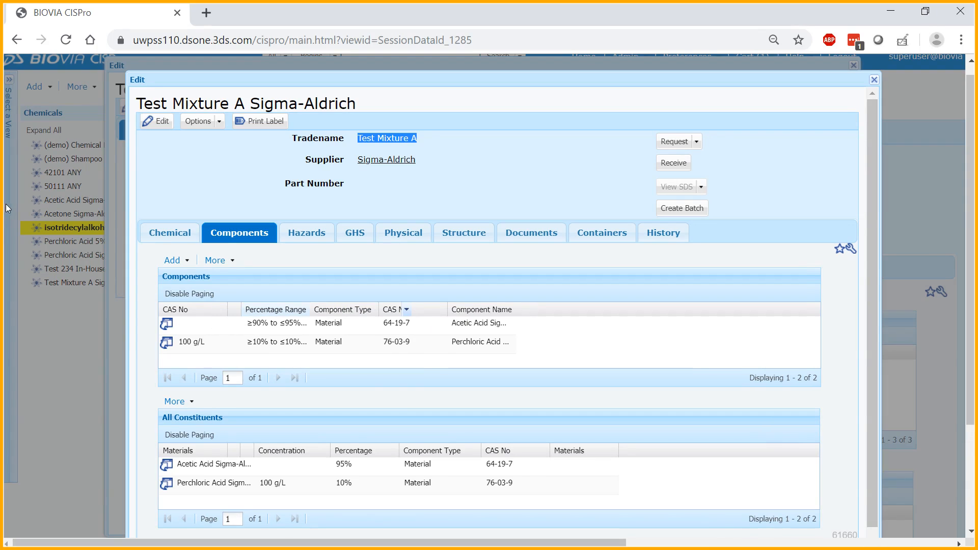
{"action": "left_click_drag", "start_coordinate": [482, 310], "coordinate": [187, 338]}
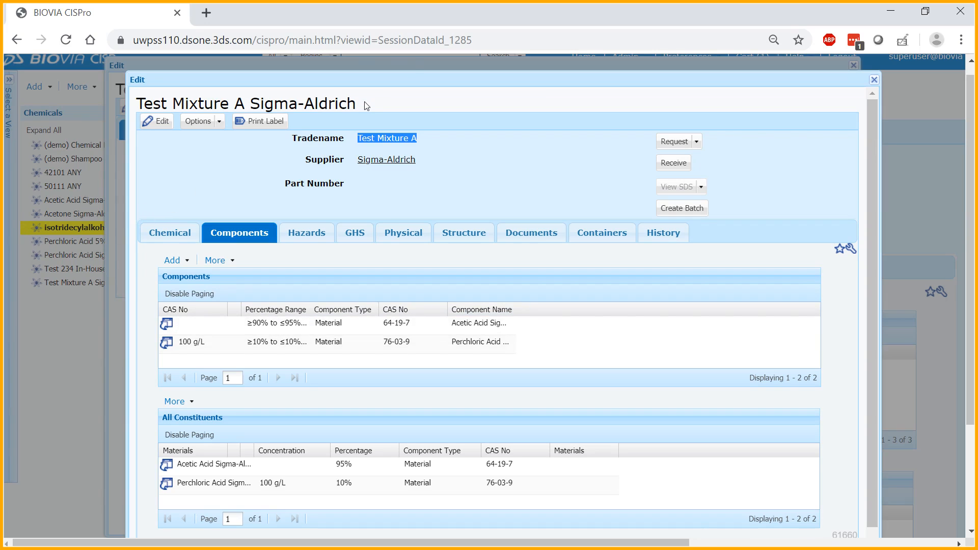
{"action": "key", "text": "Escape"}
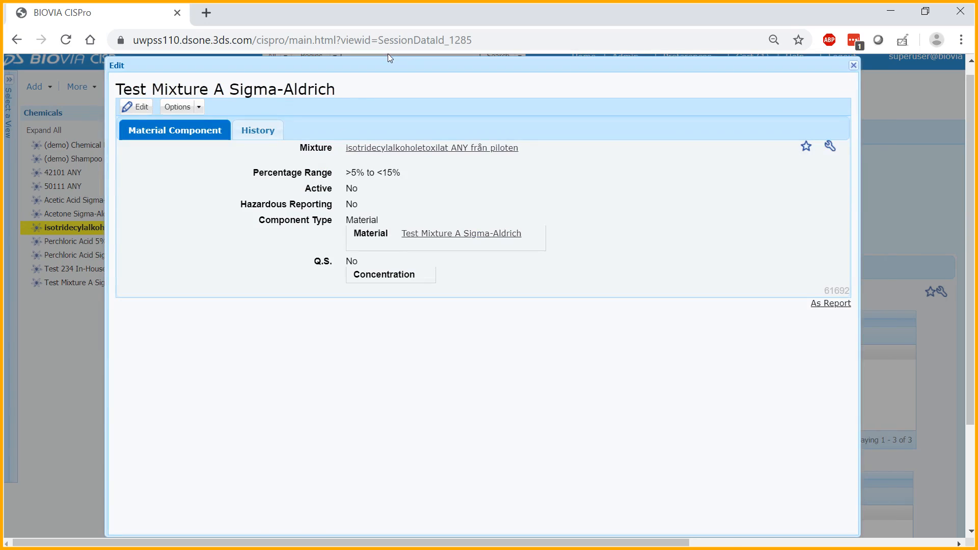
{"action": "key", "text": "Escape"}
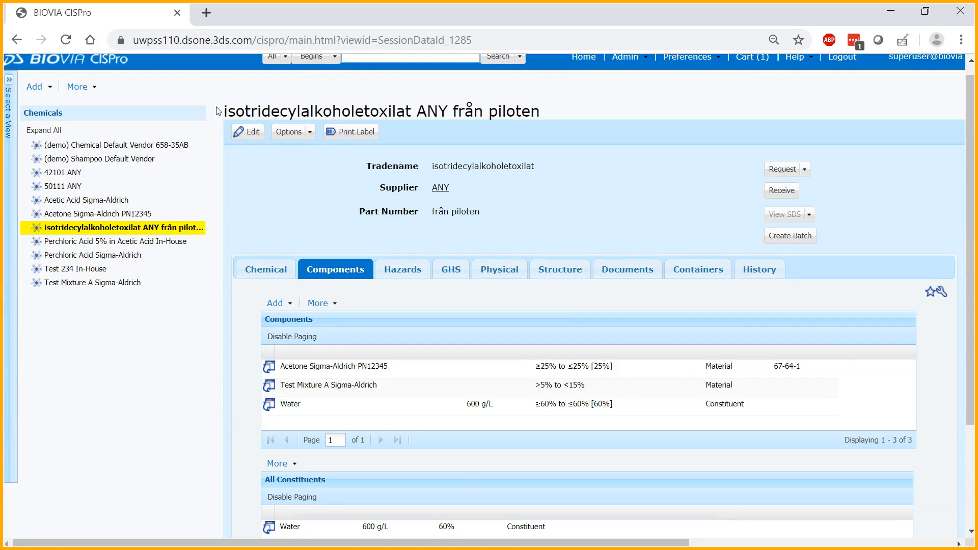
Examine the All Constituents list of isotridecylalkoholetoxilat, including the constituents contributed by Test Mixture A
{"action": "scroll", "coordinate": [8, 237], "scroll_direction": "down", "scroll_amount": 1}
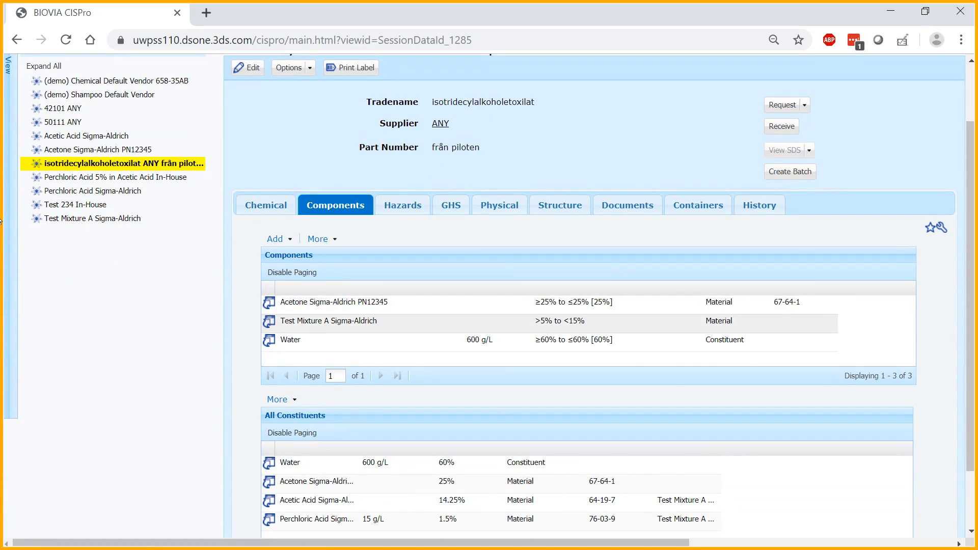
{"action": "scroll", "coordinate": [5, 267], "scroll_direction": "down", "scroll_amount": 1}
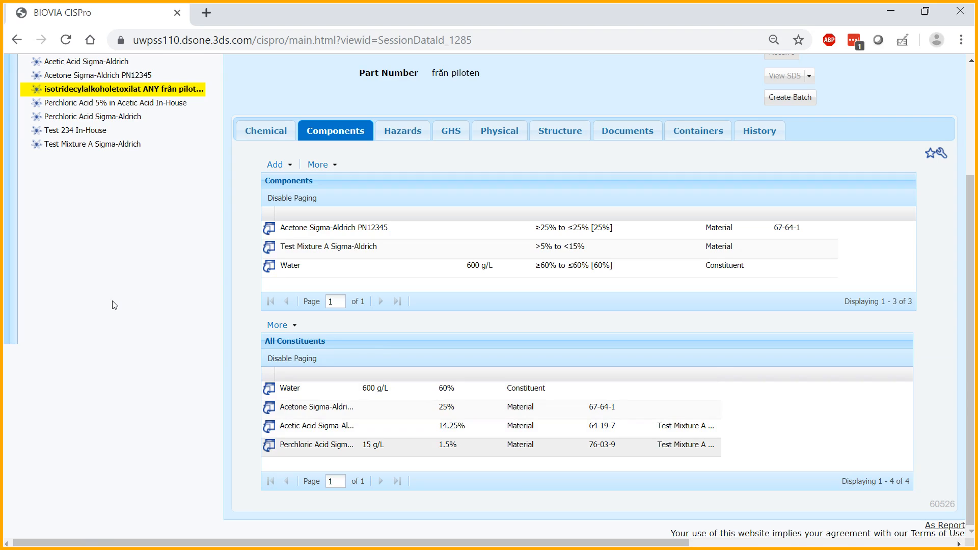
{"action": "scroll", "coordinate": [489, 296], "scroll_direction": "up", "scroll_amount": 3}
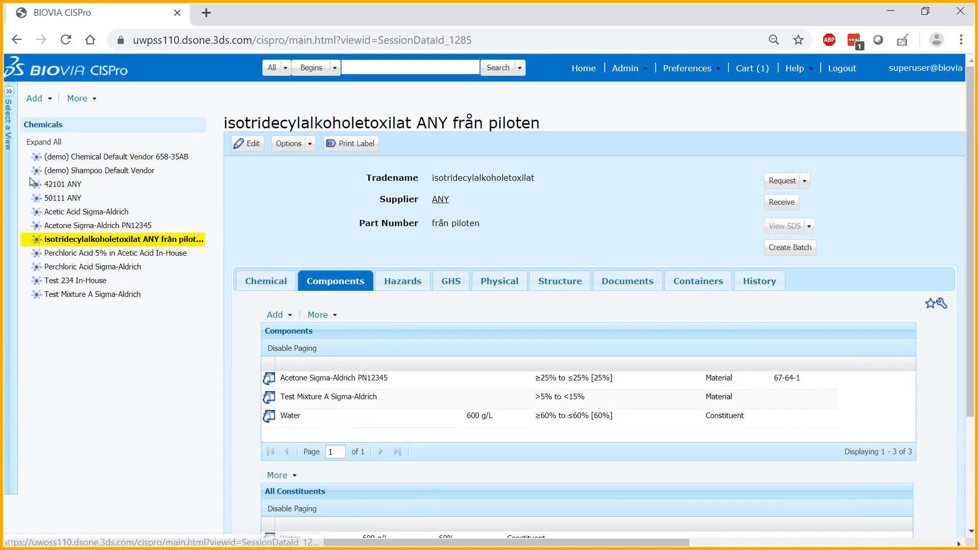
{"action": "mouse_move", "coordinate": [29, 181]}
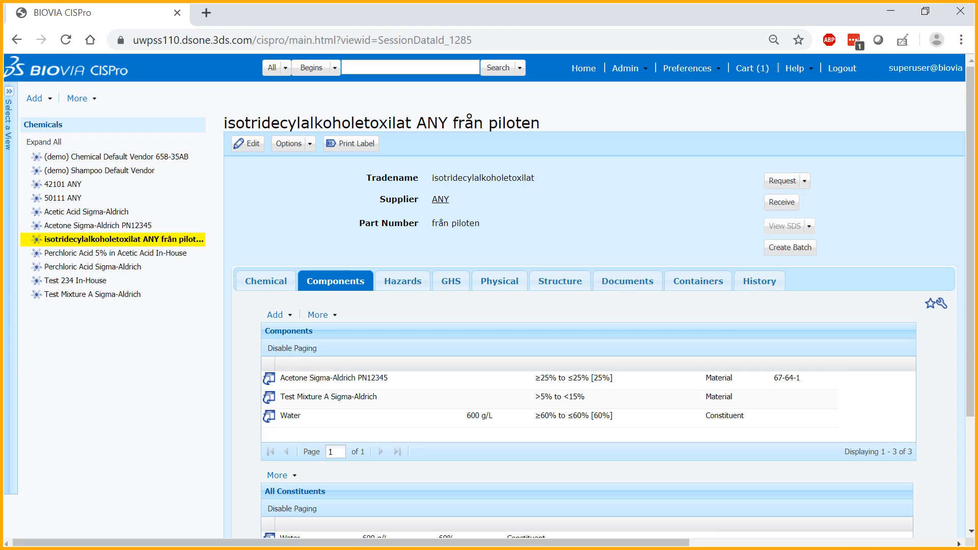